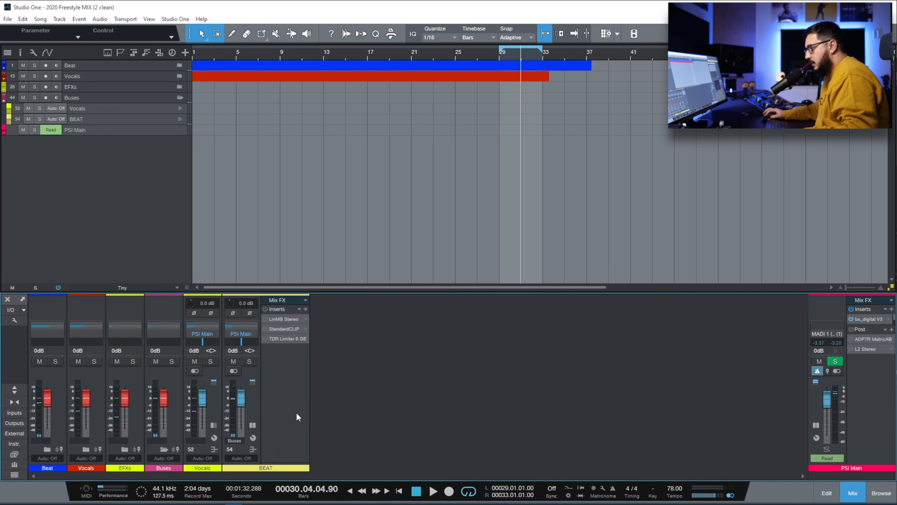
- Solo the BEAT bus, play a few seconds of the beat, then unsolo it
{"action": "left_click", "coordinate": [270, 433]}
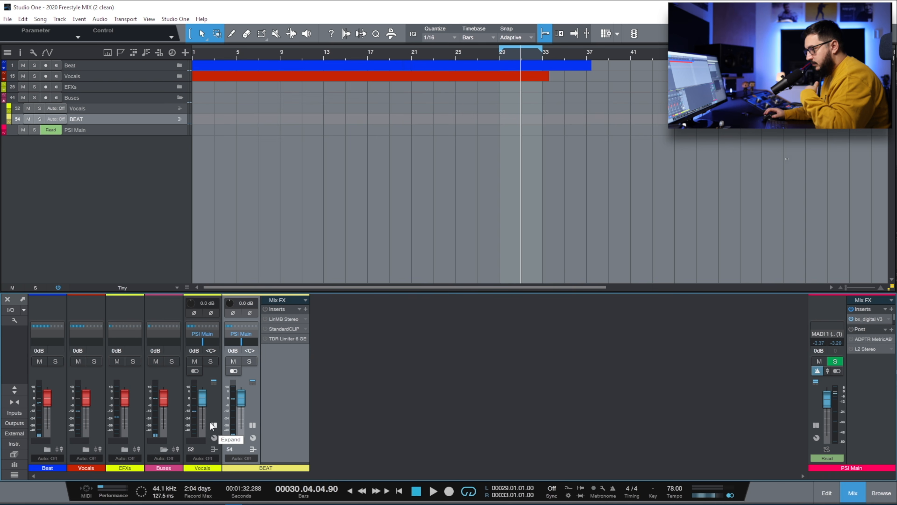
{"action": "left_click", "coordinate": [246, 361]}
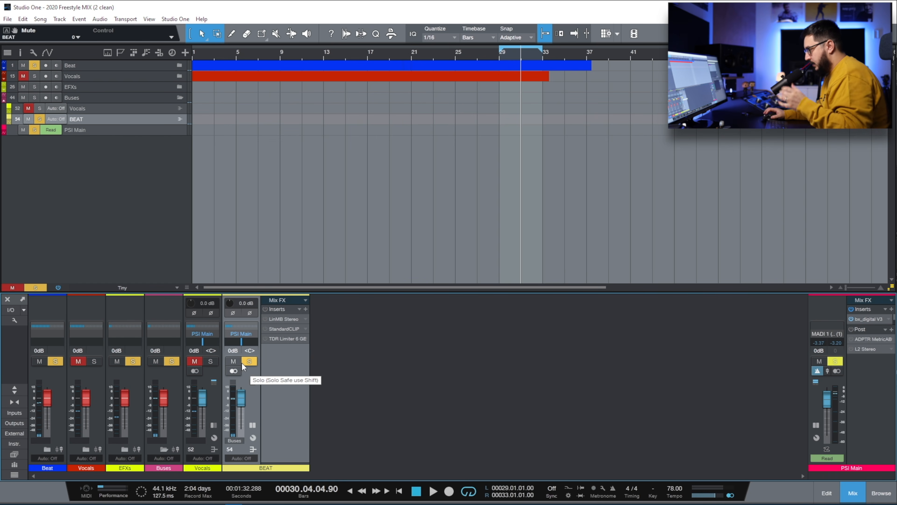
{"action": "key", "text": "space"}
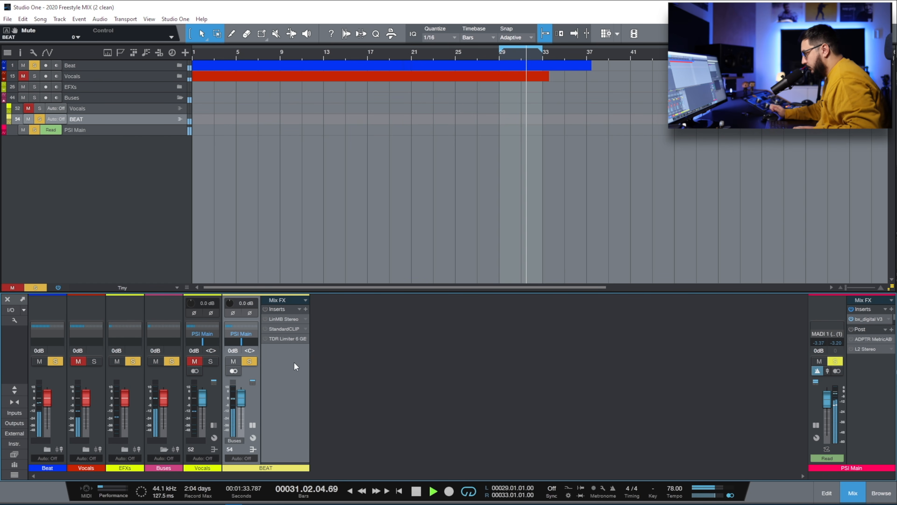
{"action": "key", "text": "space"}
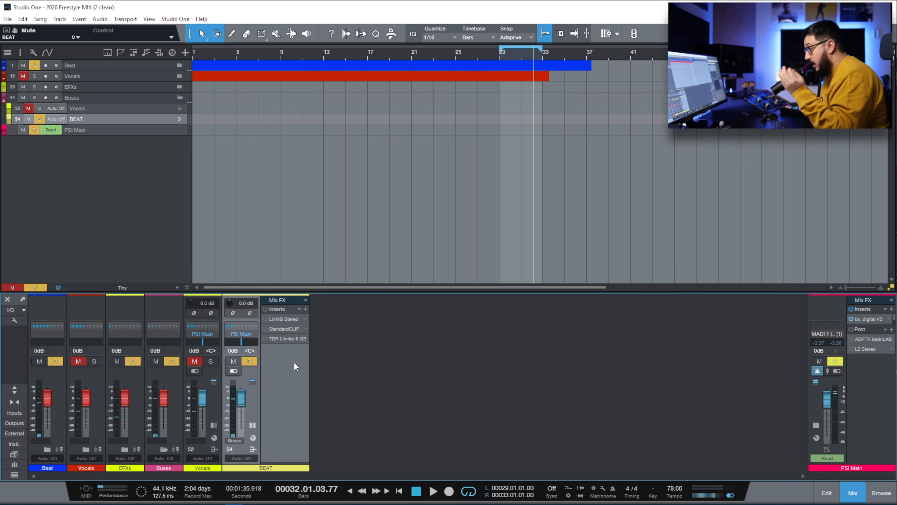
{"action": "key", "text": "s"}
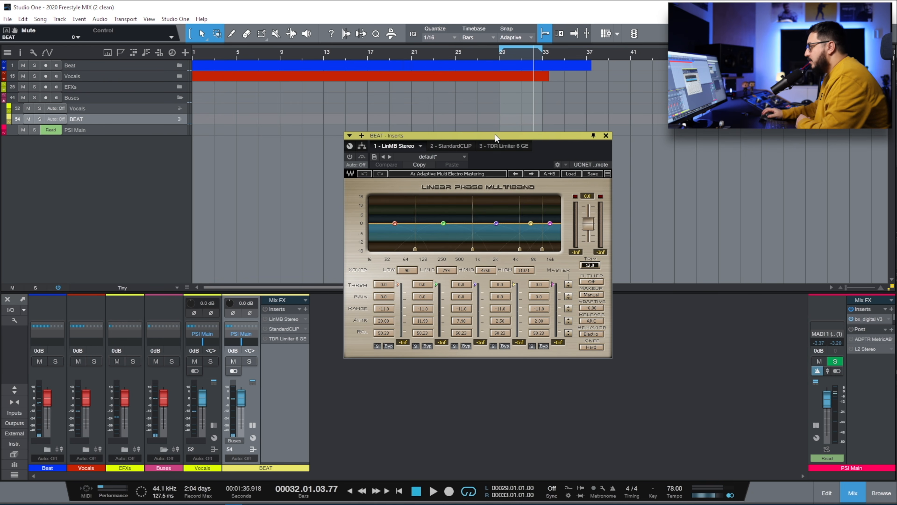
- Load the Adaptive Multi Electro Mastering preset and bring all five band gains to 0.0
{"action": "left_click_drag", "start_coordinate": [403, 135], "coordinate": [311, 106]}
{"action": "left_click", "coordinate": [478, 144]}
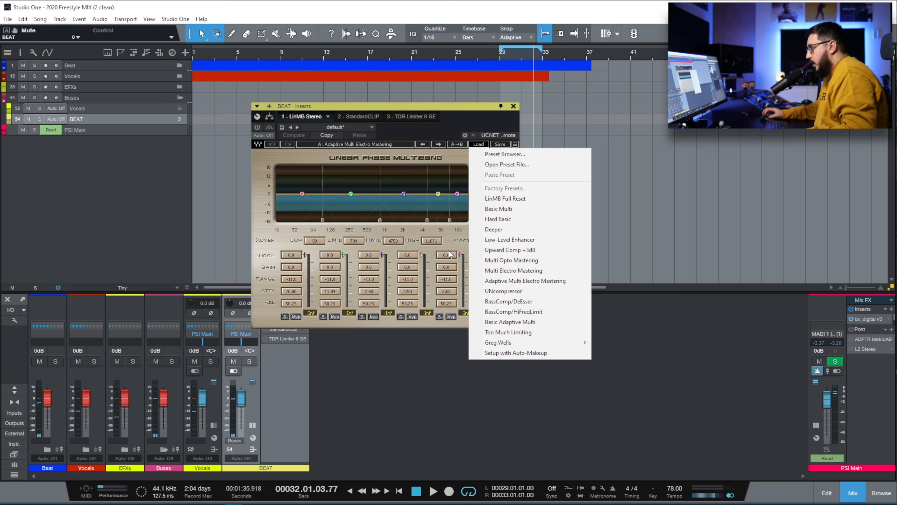
{"action": "left_click", "coordinate": [549, 285]}
{"action": "left_click_drag", "start_coordinate": [478, 268], "coordinate": [479, 276]}
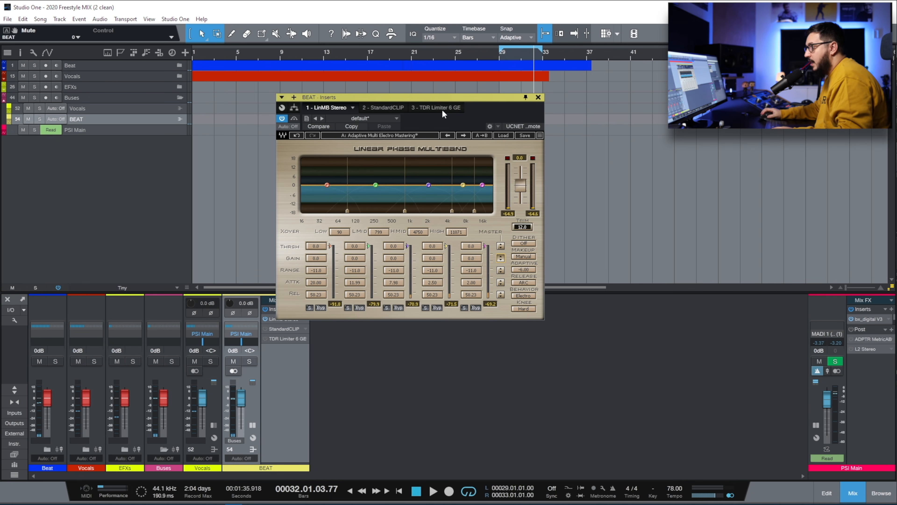
{"action": "left_click", "coordinate": [499, 56]}
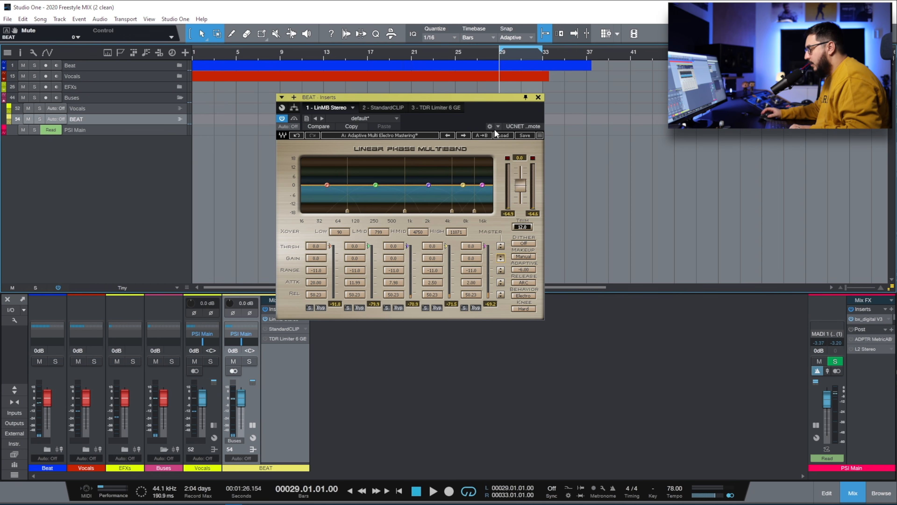
{"action": "left_click", "coordinate": [316, 247]}
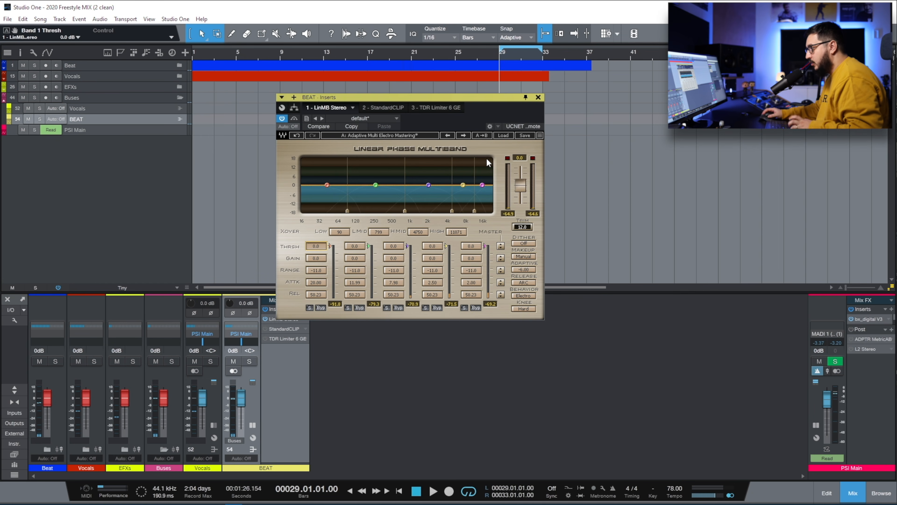
- Audition low band thresholds during playback, then enter exactly -15.0 dB for the low band
{"action": "left_click_drag", "start_coordinate": [316, 247], "coordinate": [316, 283]}
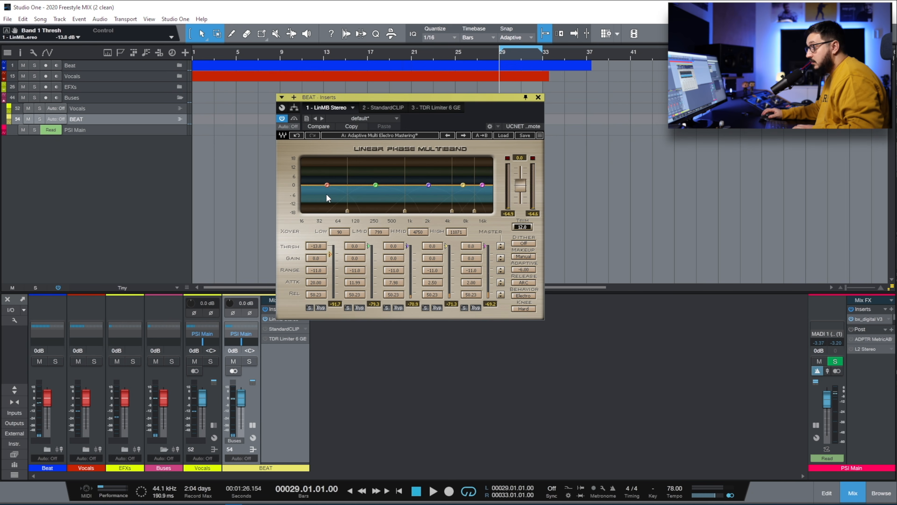
{"action": "mouse_move", "coordinate": [324, 204]}
{"action": "left_mouse_down"}
{"action": "mouse_move", "coordinate": [323, 212]}
{"action": "mouse_move", "coordinate": [321, 200]}
{"action": "left_mouse_up"}
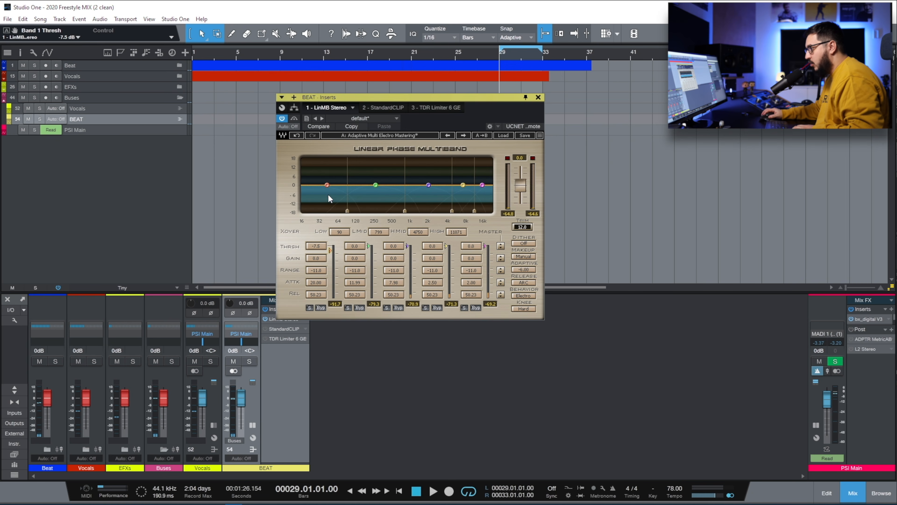
{"action": "key", "text": "space"}
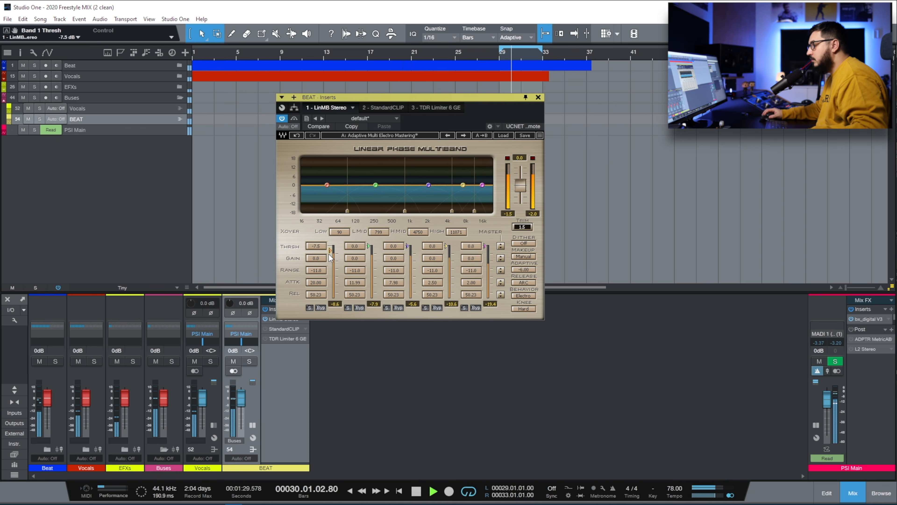
{"action": "mouse_move", "coordinate": [330, 257]}
{"action": "left_mouse_down"}
{"action": "mouse_move", "coordinate": [330, 266]}
{"action": "mouse_move", "coordinate": [331, 255]}
{"action": "left_mouse_up"}
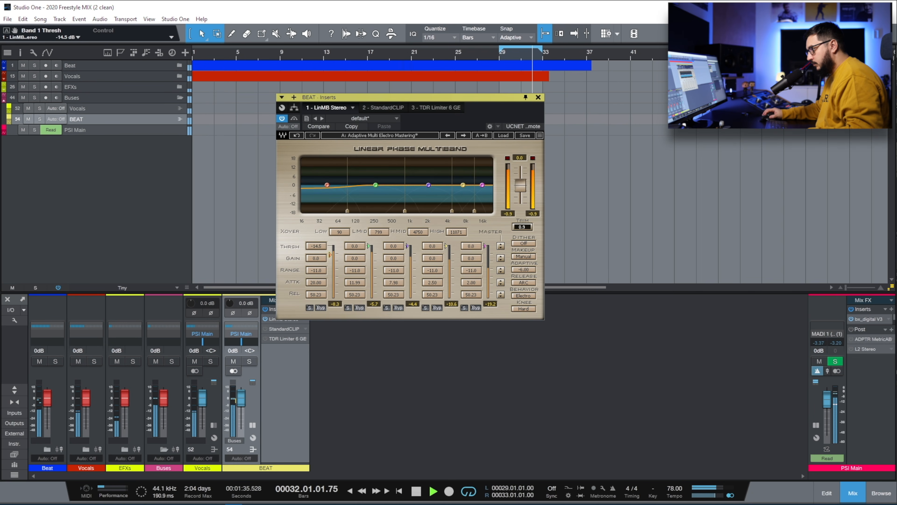
{"action": "double_click", "coordinate": [323, 247]}
{"action": "type", "text": "-15"}
{"action": "key", "text": "Return"}
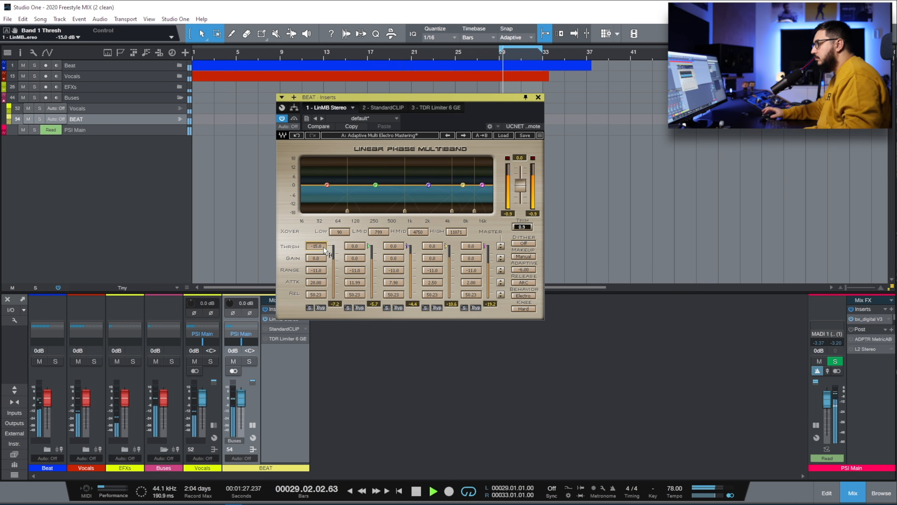
- Compare the low band bypassed and active, then pull the L2 threshold to -10.0 dB
{"action": "left_click", "coordinate": [322, 307]}
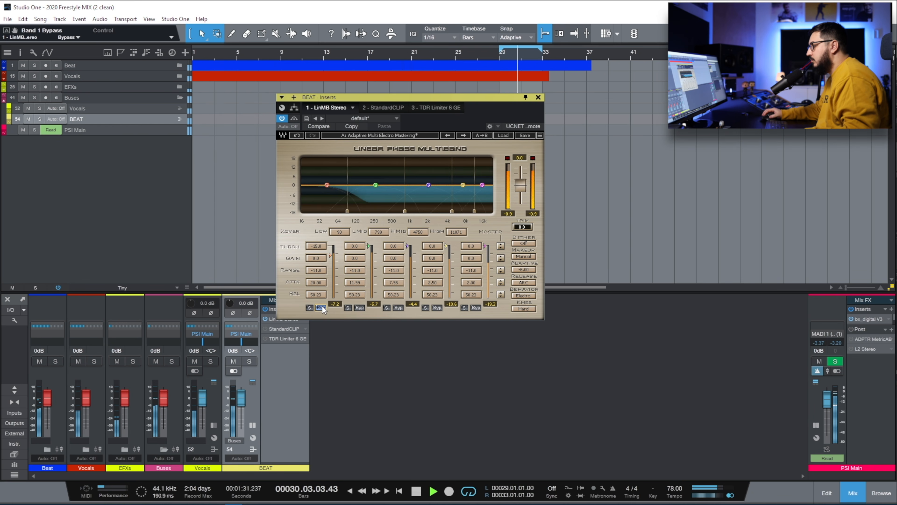
{"action": "left_click", "coordinate": [322, 307]}
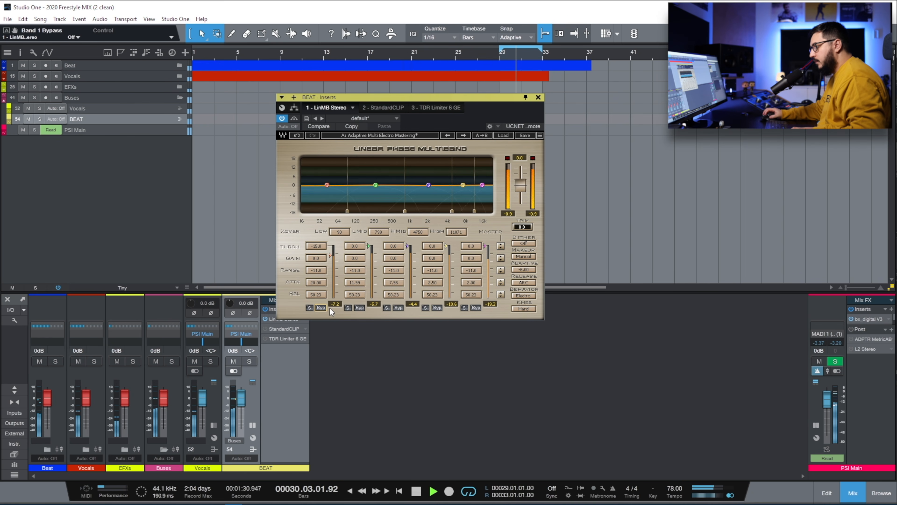
{"action": "left_click", "coordinate": [322, 308]}
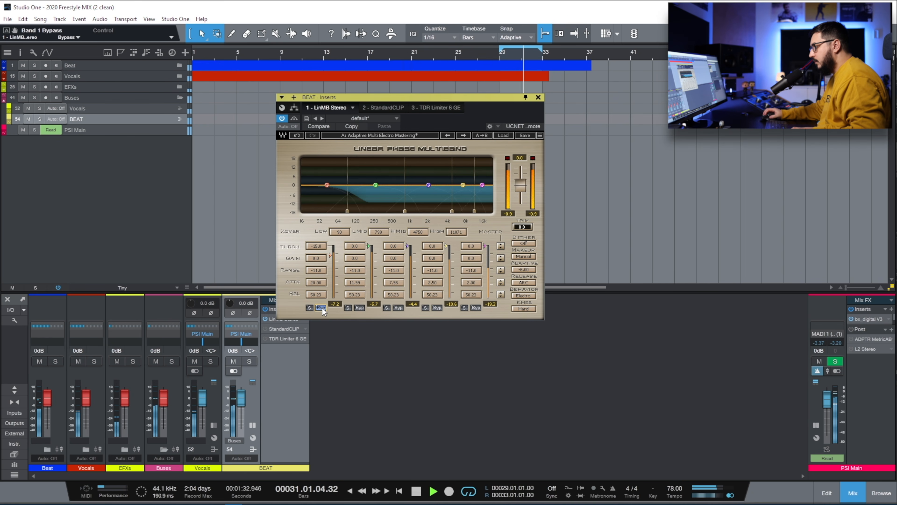
{"action": "left_click", "coordinate": [322, 308]}
{"action": "key", "text": "space"}
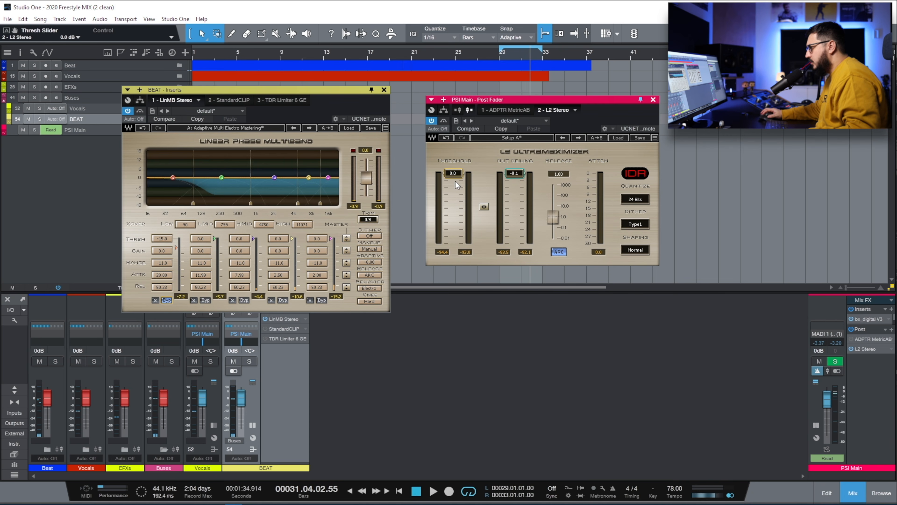
{"action": "left_click_drag", "start_coordinate": [456, 181], "coordinate": [458, 204]}
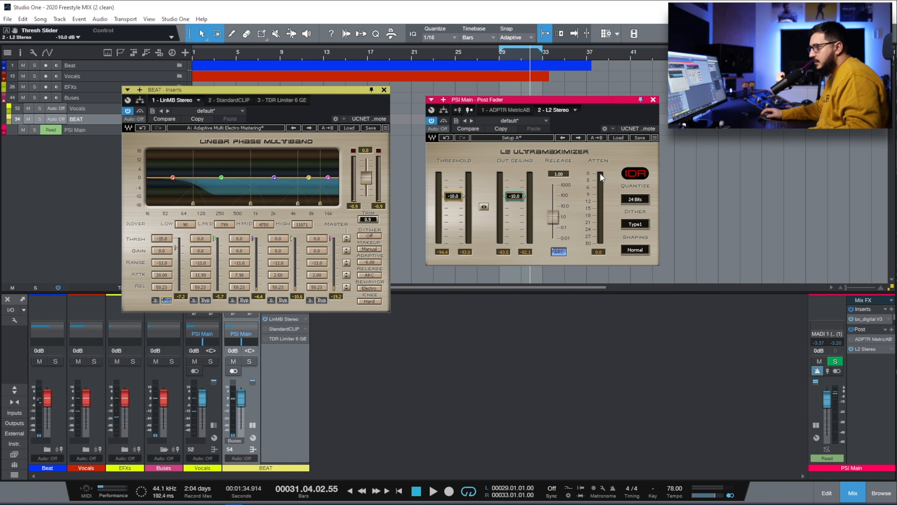
- Raise L2's threshold and out ceiling to -6.0 dB during playback, then close L2
{"action": "left_click_drag", "start_coordinate": [514, 196], "coordinate": [514, 193]}
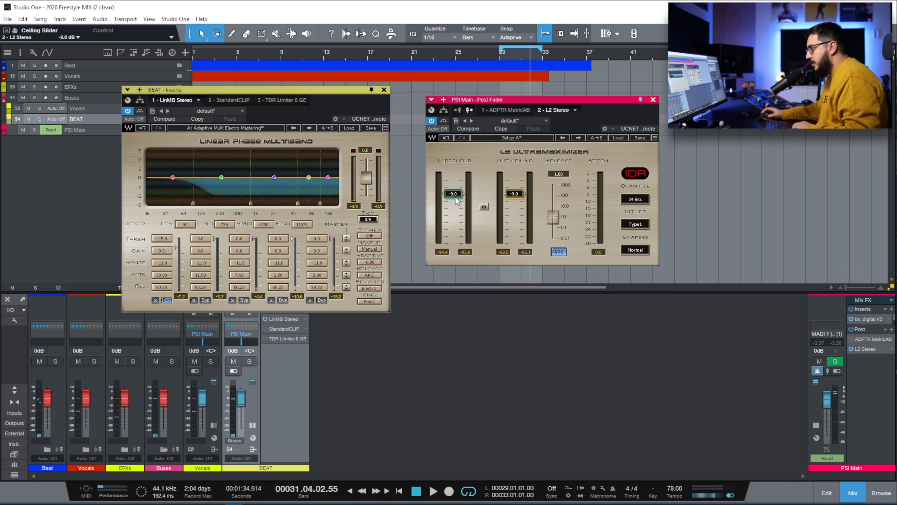
{"action": "key", "text": "space"}
{"action": "left_click_drag", "start_coordinate": [456, 197], "coordinate": [455, 189]}
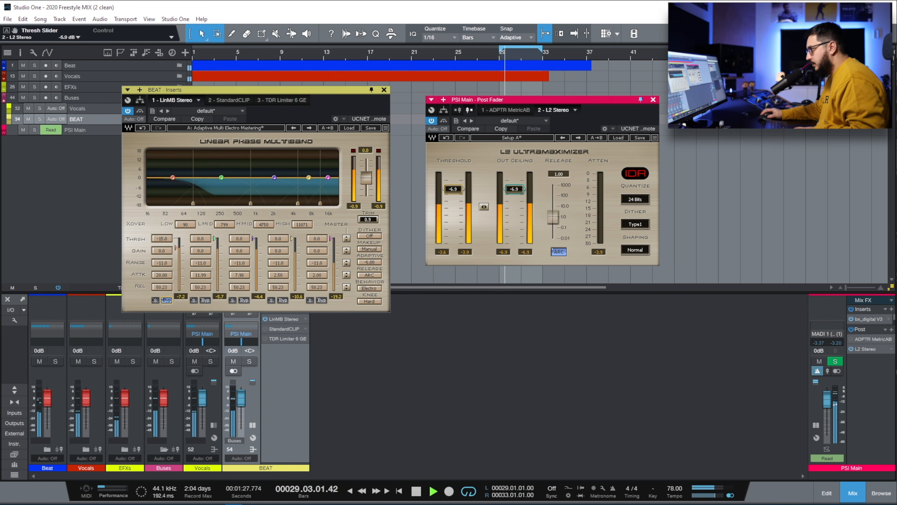
{"action": "left_click_drag", "start_coordinate": [454, 189], "coordinate": [448, 189]}
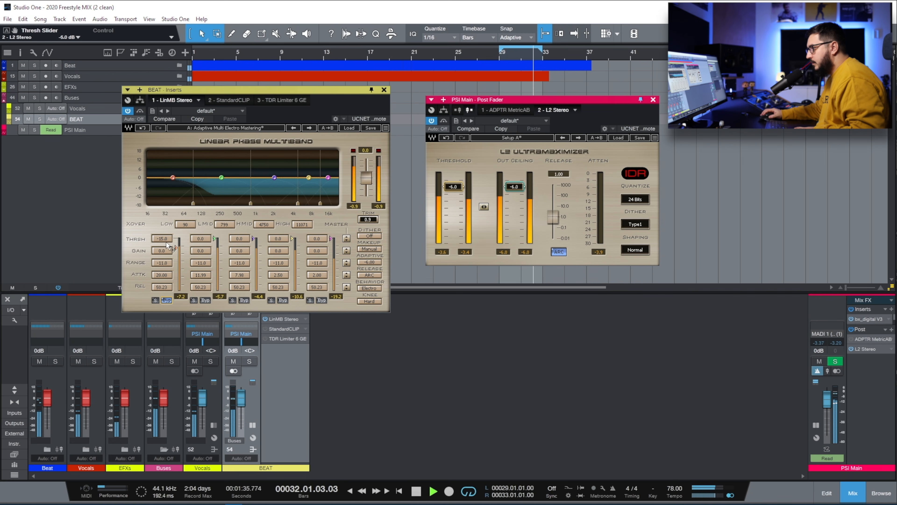
{"action": "left_click", "coordinate": [166, 300]}
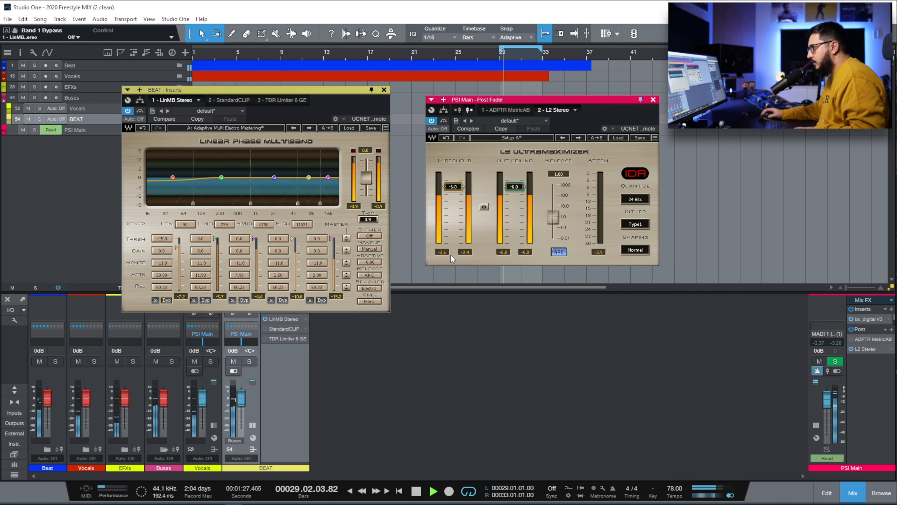
{"action": "key", "text": "space"}
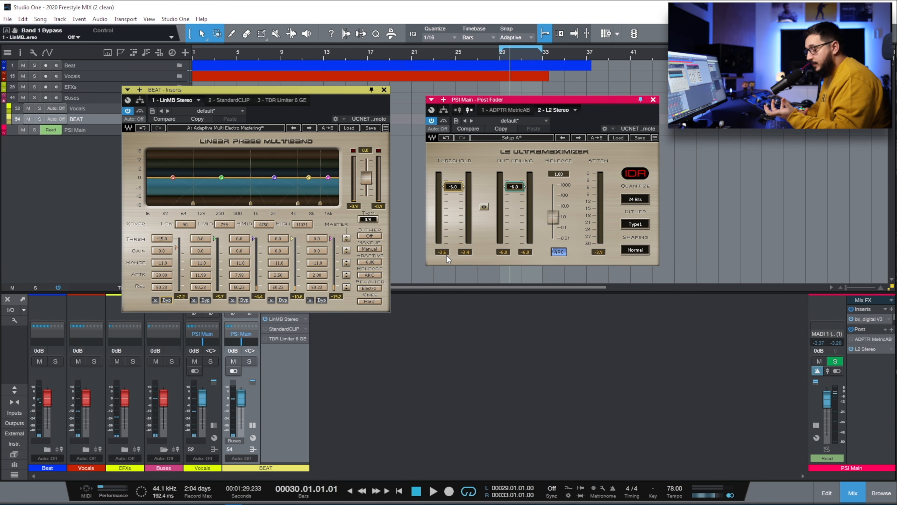
{"action": "left_click", "coordinate": [652, 100]}
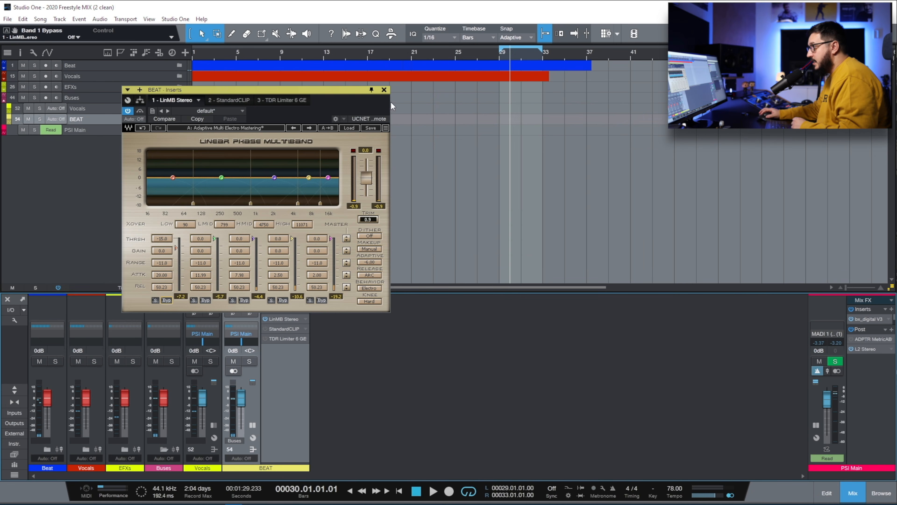
- Close the multiband window, audition the main-output L2 from bar 29, then close L2
{"action": "left_click", "coordinate": [384, 90]}
{"action": "double_click", "coordinate": [866, 347]}
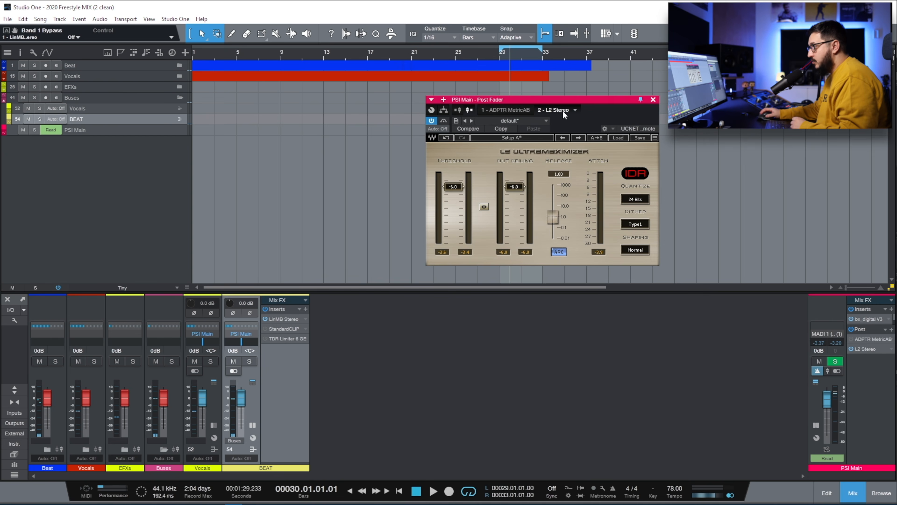
{"action": "left_click_drag", "start_coordinate": [551, 102], "coordinate": [394, 105]}
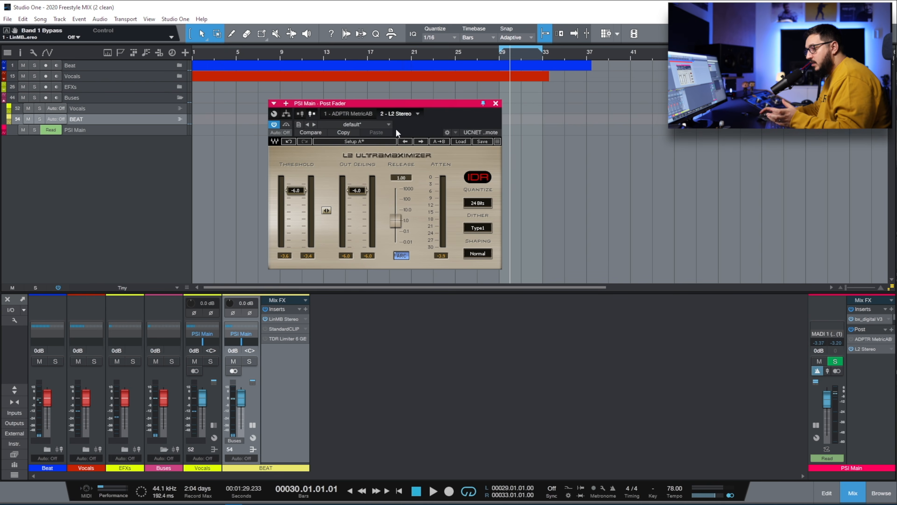
{"action": "left_click", "coordinate": [501, 53]}
{"action": "key", "text": "space"}
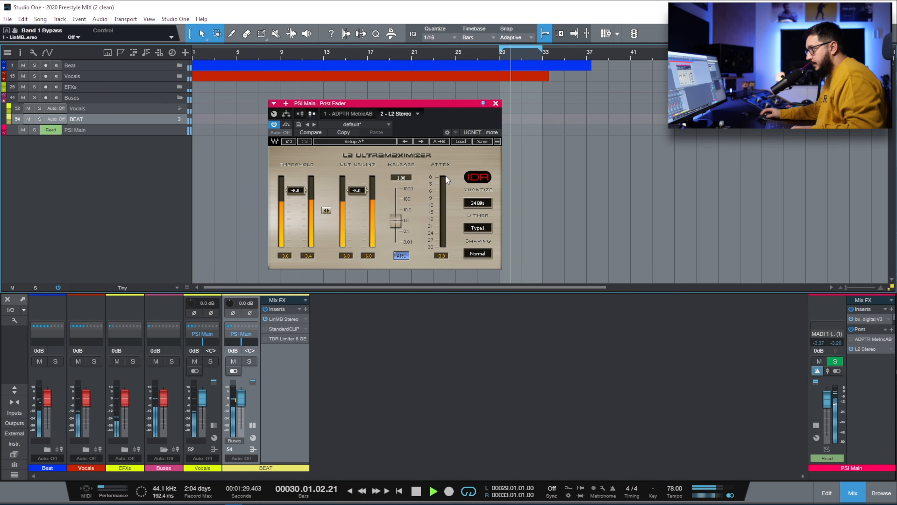
{"action": "key", "text": "space"}
{"action": "left_click", "coordinate": [495, 103]}
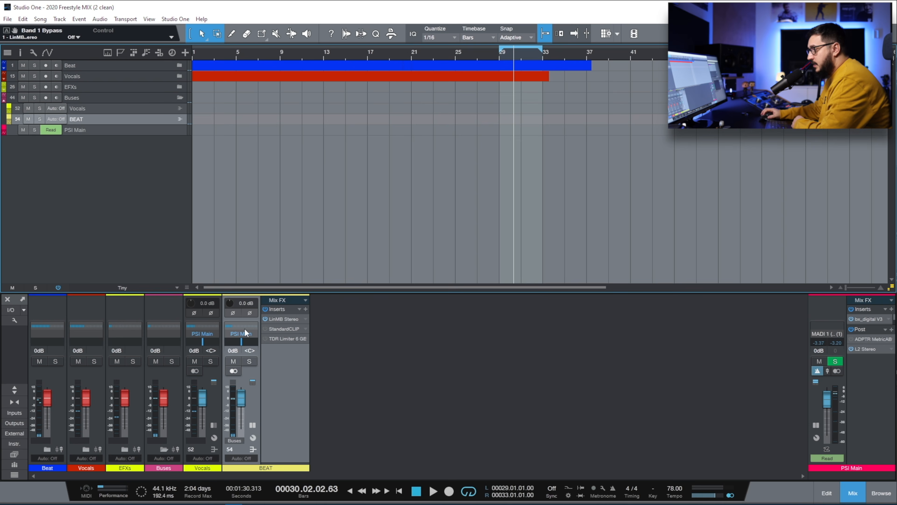
- Open StandardCLIP on the BEAT bus and switch it to Hard Clip mode
{"action": "left_click", "coordinate": [277, 329]}
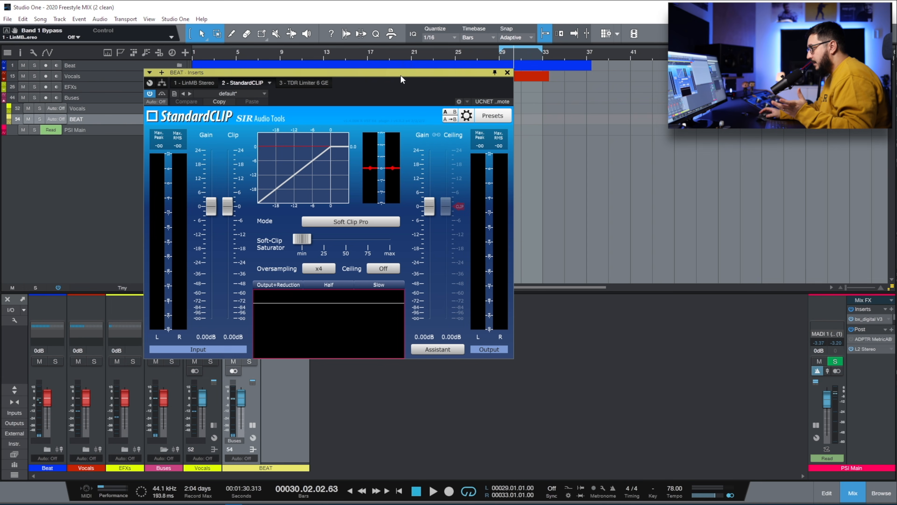
{"action": "left_click_drag", "start_coordinate": [400, 74], "coordinate": [392, 85]}
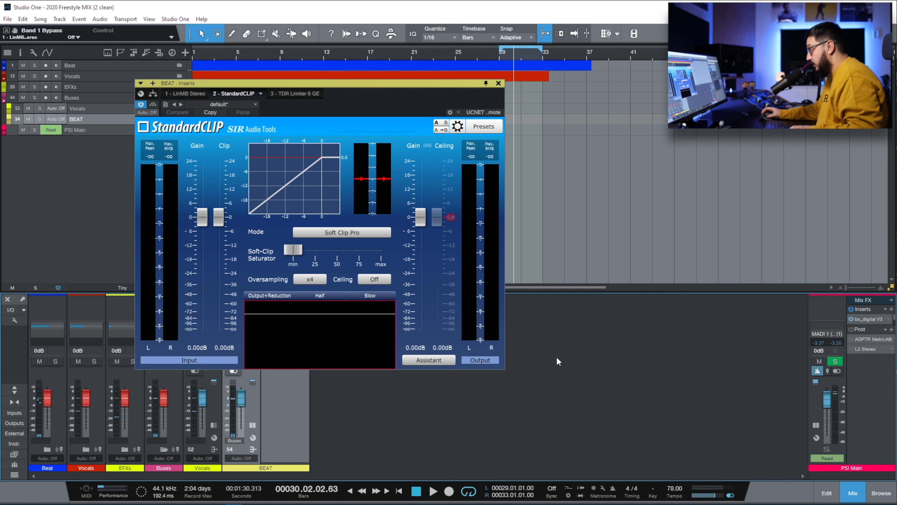
{"action": "left_click", "coordinate": [349, 237]}
{"action": "left_click", "coordinate": [342, 265]}
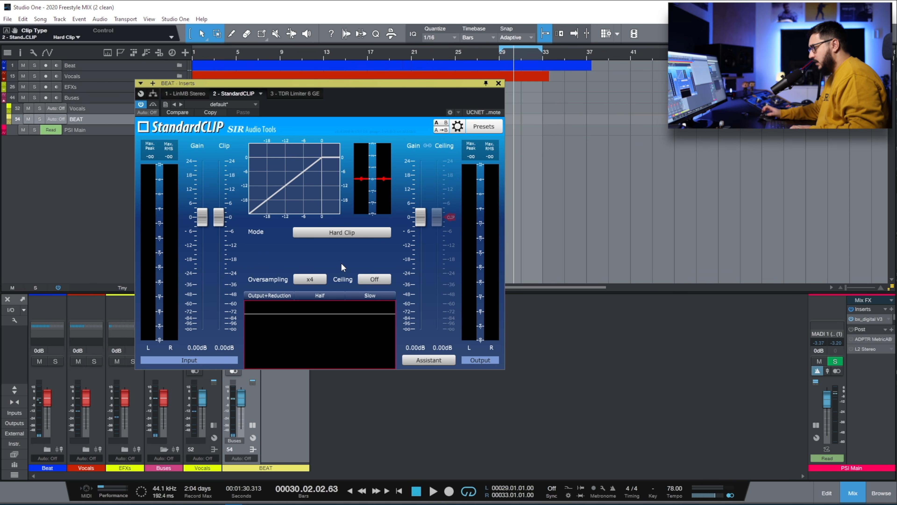
- Try a few clip levels, reset to 0 dB, then lower the clip to about -5.20 dB while playing
{"action": "left_click_drag", "start_coordinate": [218, 217], "coordinate": [235, 243]}
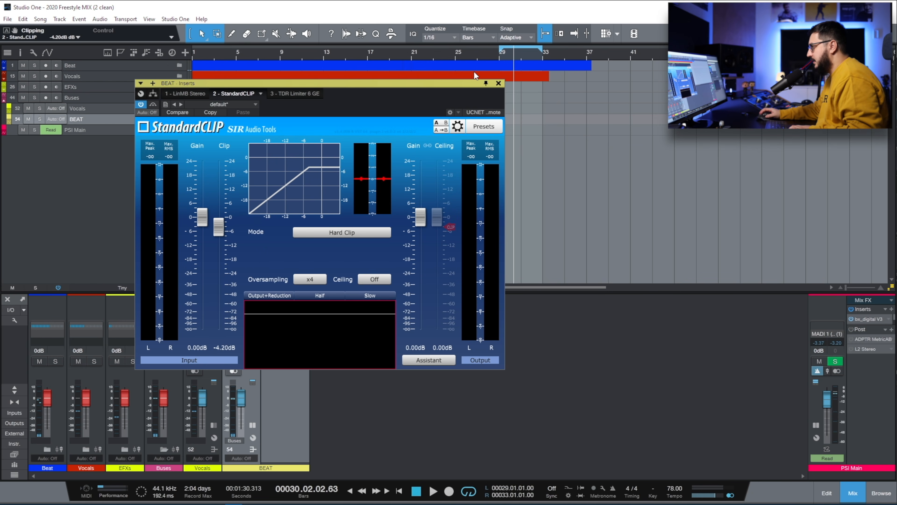
{"action": "left_click", "coordinate": [498, 58]}
{"action": "double_click", "coordinate": [218, 227]}
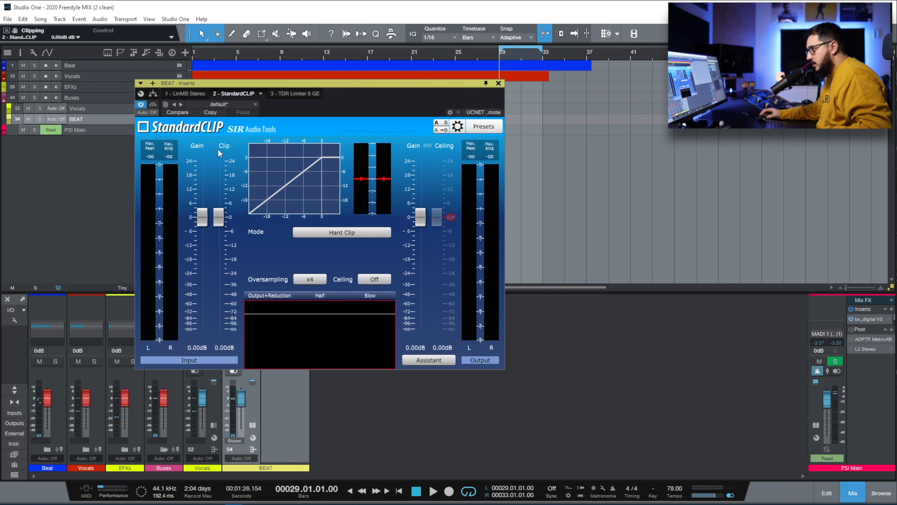
{"action": "left_click_drag", "start_coordinate": [223, 218], "coordinate": [223, 222]}
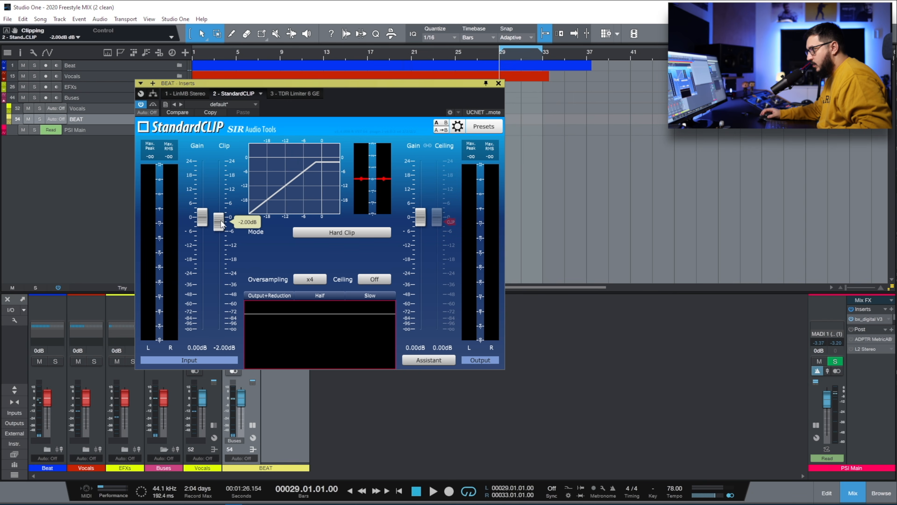
{"action": "double_click", "coordinate": [220, 226]}
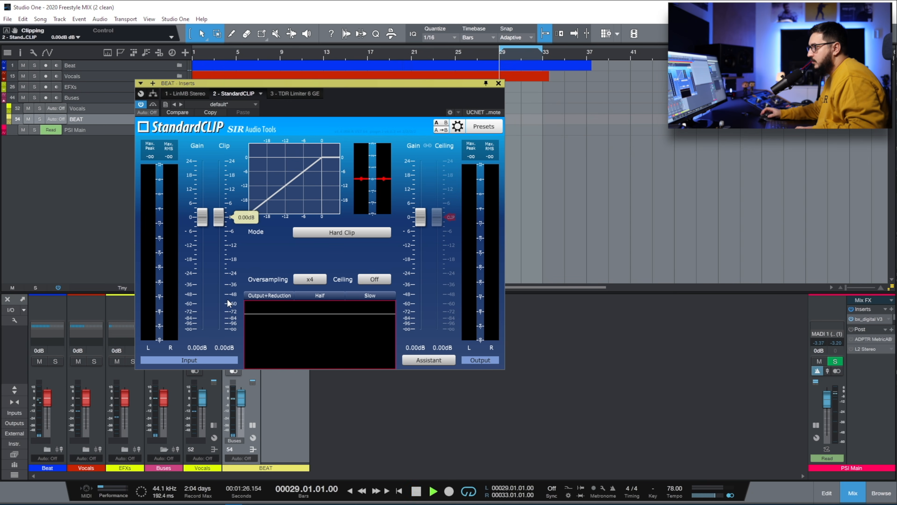
{"action": "key", "text": "space"}
{"action": "left_click_drag", "start_coordinate": [218, 225], "coordinate": [220, 235]}
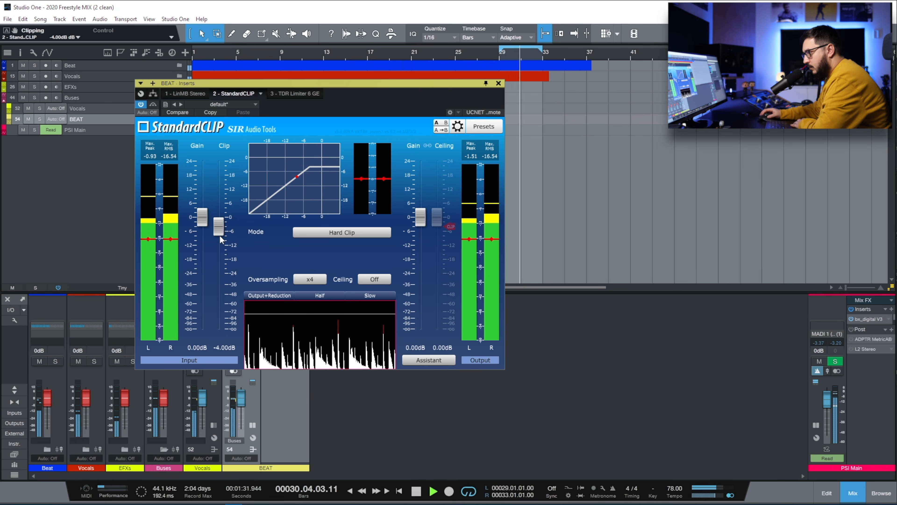
{"action": "left_click_drag", "start_coordinate": [219, 234], "coordinate": [230, 286]}
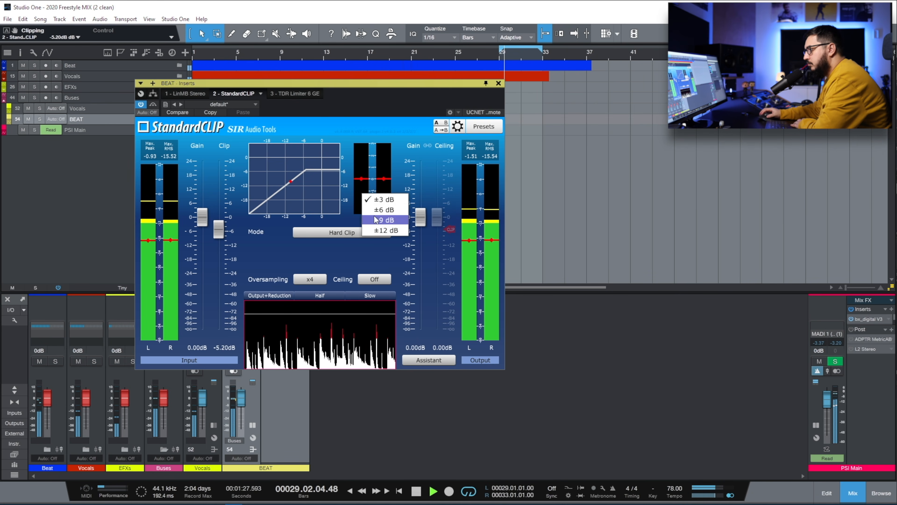
- Lower StandardCLIP's clip level to -8.20 dB during playback
{"action": "left_click_drag", "start_coordinate": [218, 230], "coordinate": [220, 299]}
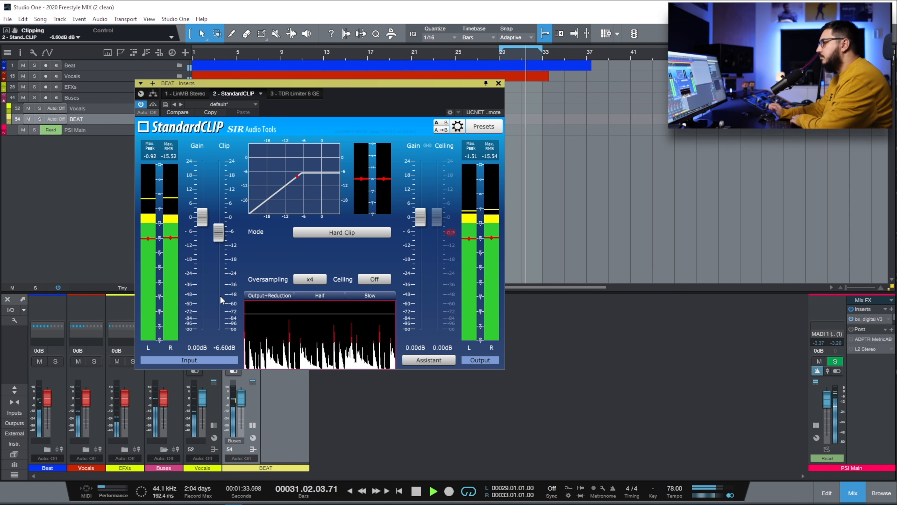
{"action": "key", "text": "space"}
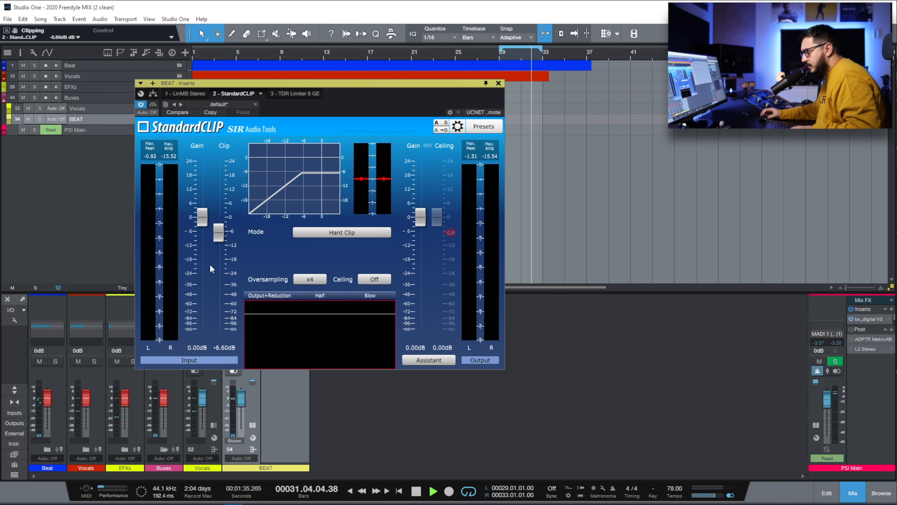
{"action": "key", "text": "space"}
{"action": "left_click_drag", "start_coordinate": [219, 242], "coordinate": [219, 246]}
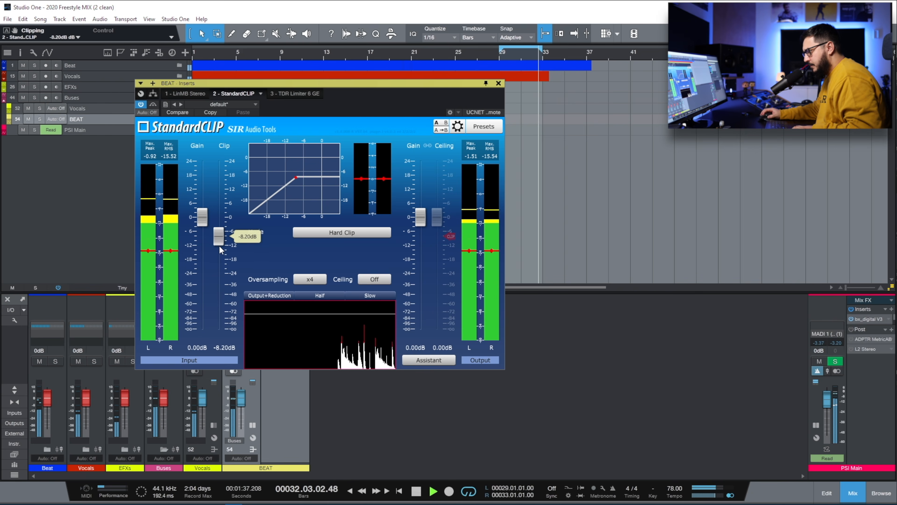
- Set the clip meter range to ±9 dB
{"action": "right_click", "coordinate": [367, 198]}
{"action": "left_click", "coordinate": [383, 223]}
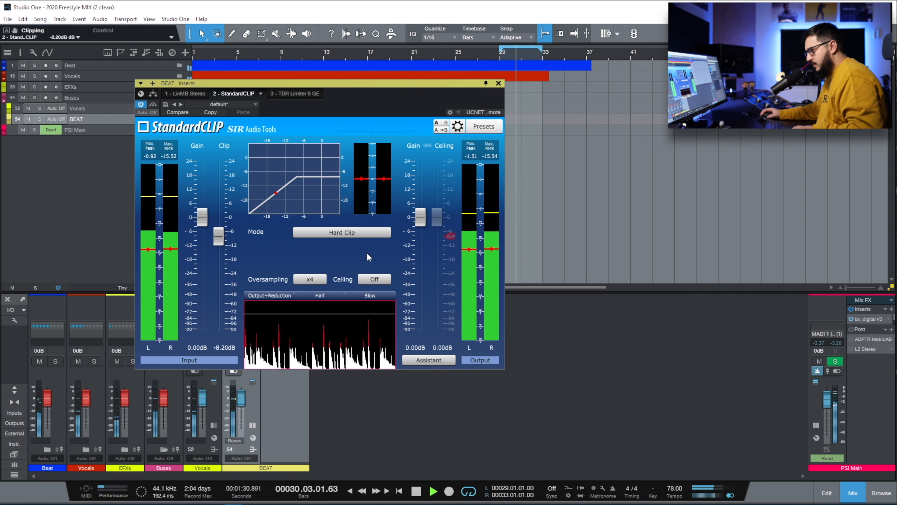
{"action": "left_click_drag", "start_coordinate": [354, 80], "coordinate": [350, 61]}
- Solo BEAT, compare StandardCLIP bypassed, and lower its clip level to -10.00 dB
{"action": "left_click", "coordinate": [250, 361]}
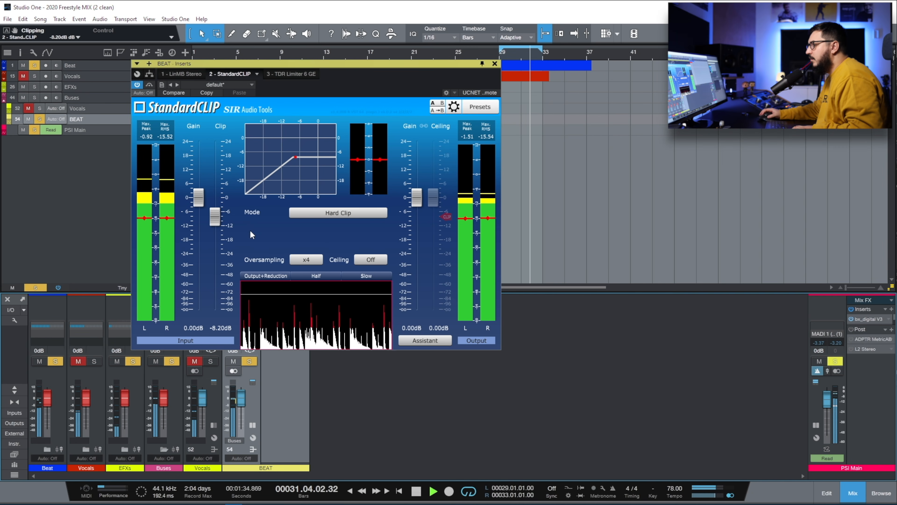
{"action": "left_click", "coordinate": [150, 85]}
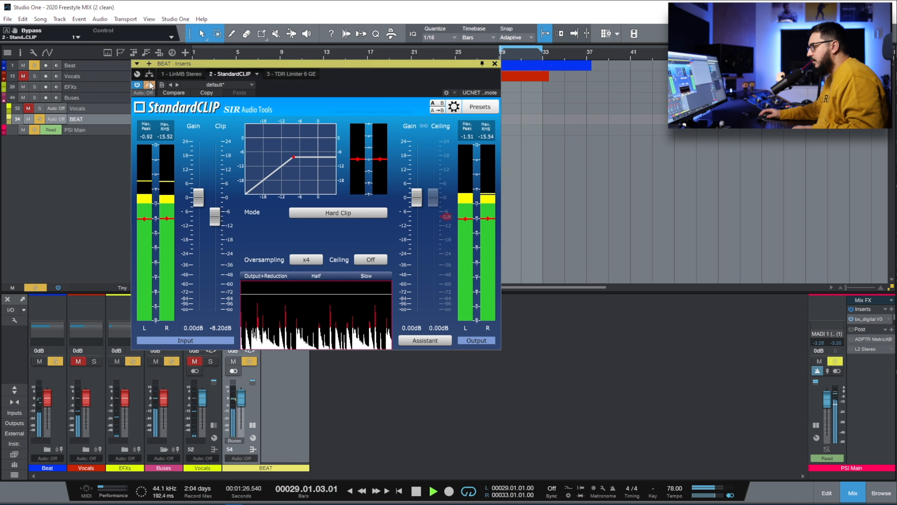
{"action": "left_click", "coordinate": [150, 85]}
{"action": "left_click_drag", "start_coordinate": [215, 223], "coordinate": [215, 227]}
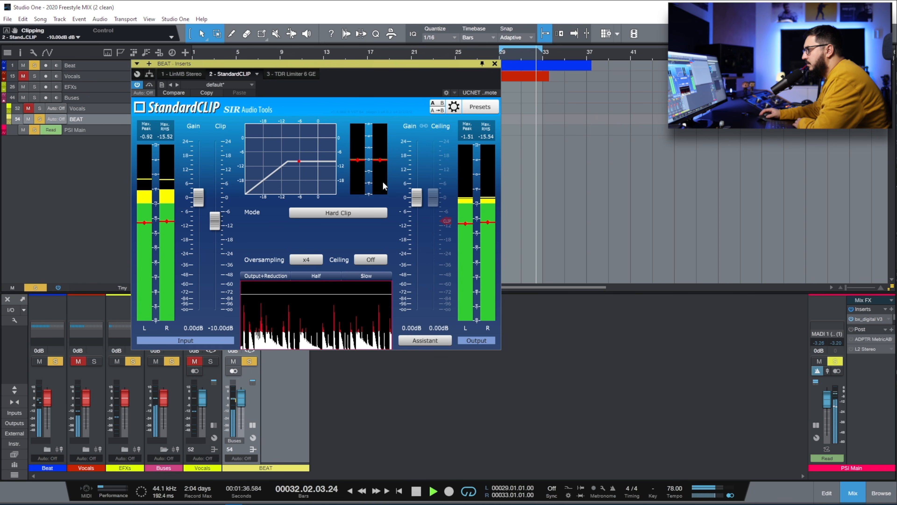
{"action": "left_click", "coordinate": [149, 86]}
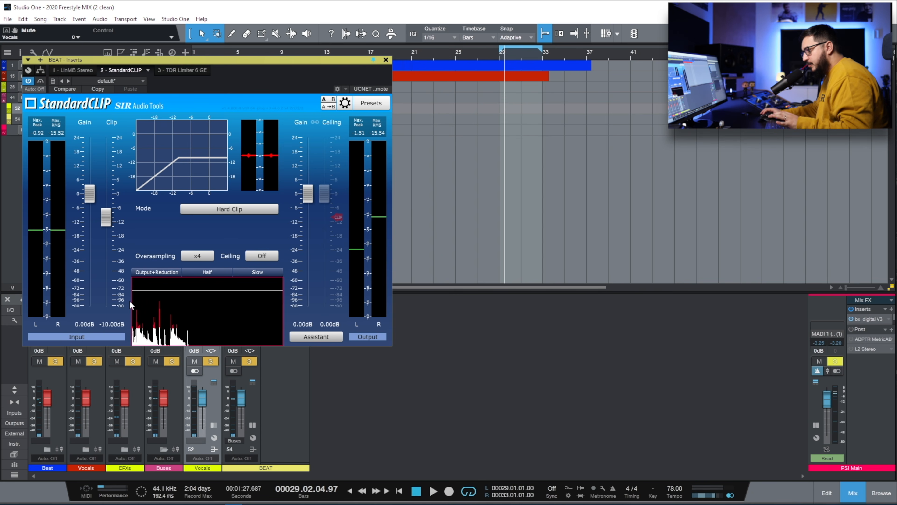
- Enable L2 Stereo on PSI Main, place its window beside StandardCLIP, and play briefly
{"action": "left_click", "coordinate": [851, 349]}
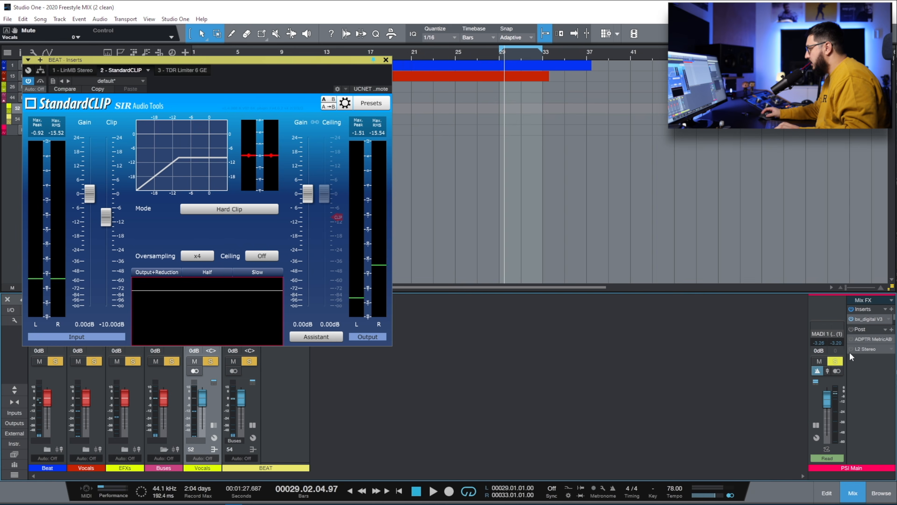
{"action": "double_click", "coordinate": [864, 349]}
{"action": "left_click_drag", "start_coordinate": [457, 106], "coordinate": [584, 185]}
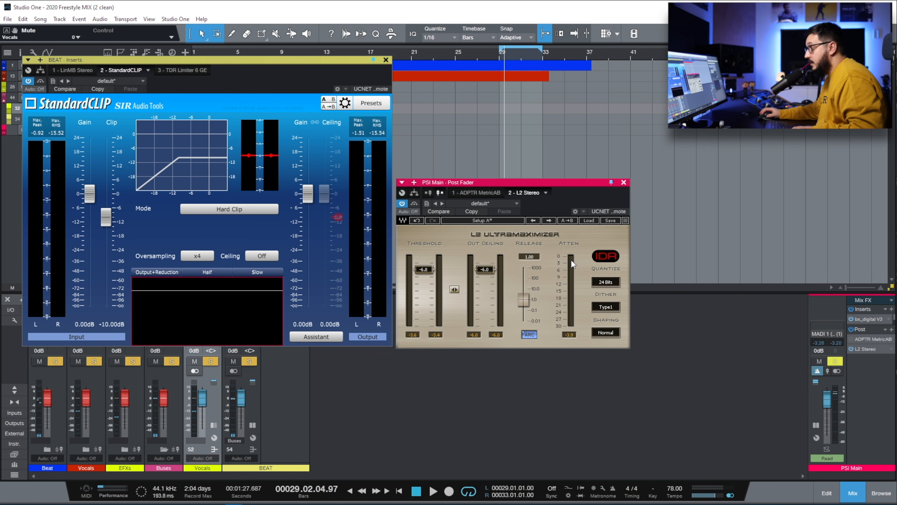
{"action": "key", "text": "space"}
{"action": "key", "text": "space"}
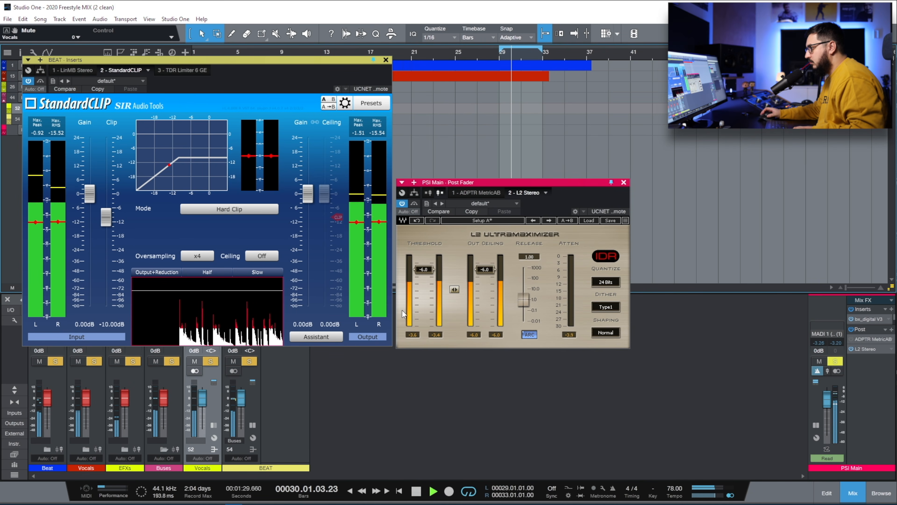
{"action": "key", "text": "space"}
- Lower L2's linked threshold and output ceiling and audition the result
{"action": "left_click_drag", "start_coordinate": [454, 289], "coordinate": [455, 296]}
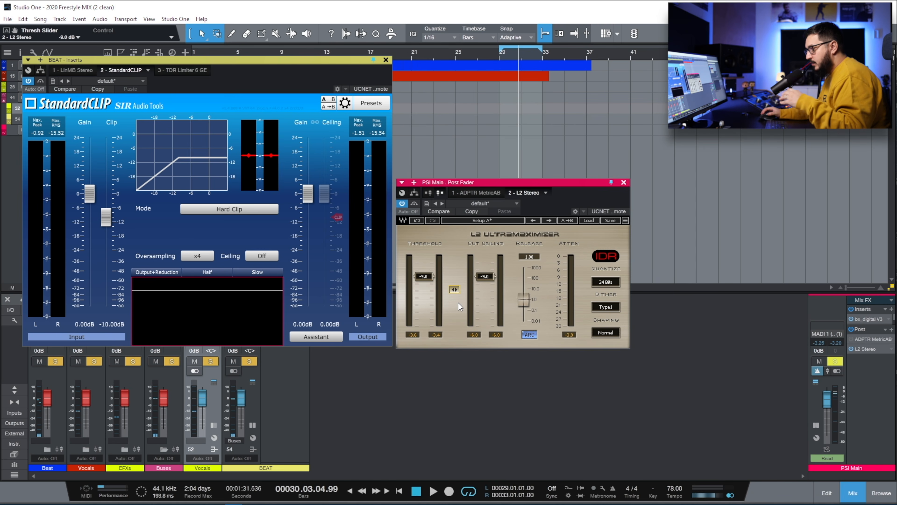
{"action": "key", "text": "space"}
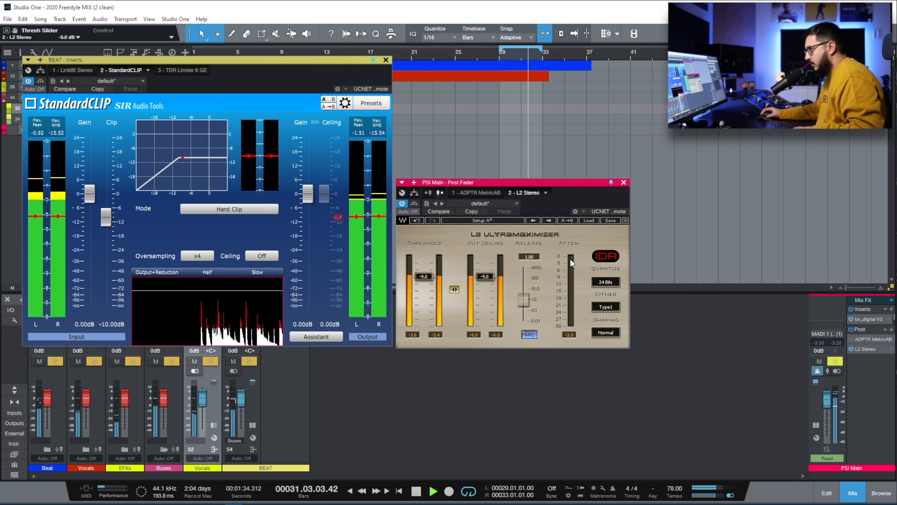
{"action": "key", "text": "space"}
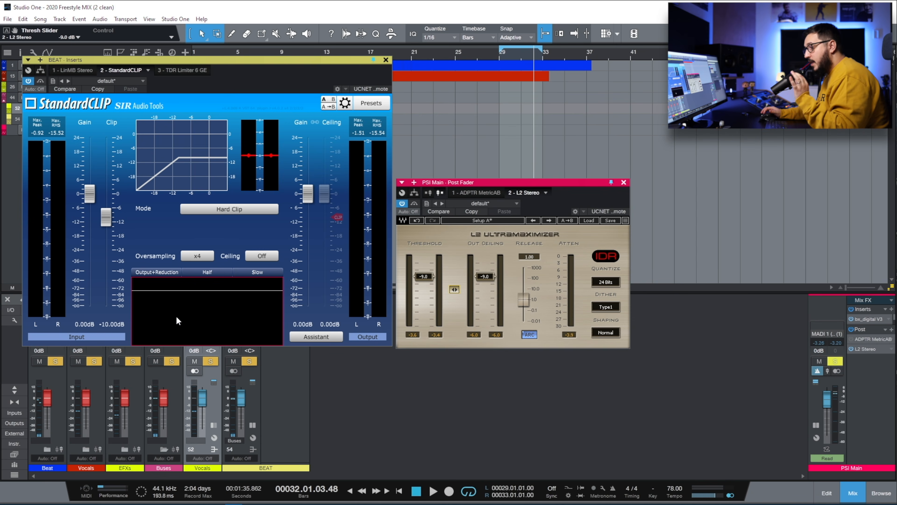
- Set StandardCLIP's clip to -8.00 dB and L2 to -8.0, comparing L2 bypassed from bar 29
{"action": "left_click_drag", "start_coordinate": [110, 219], "coordinate": [111, 217]}
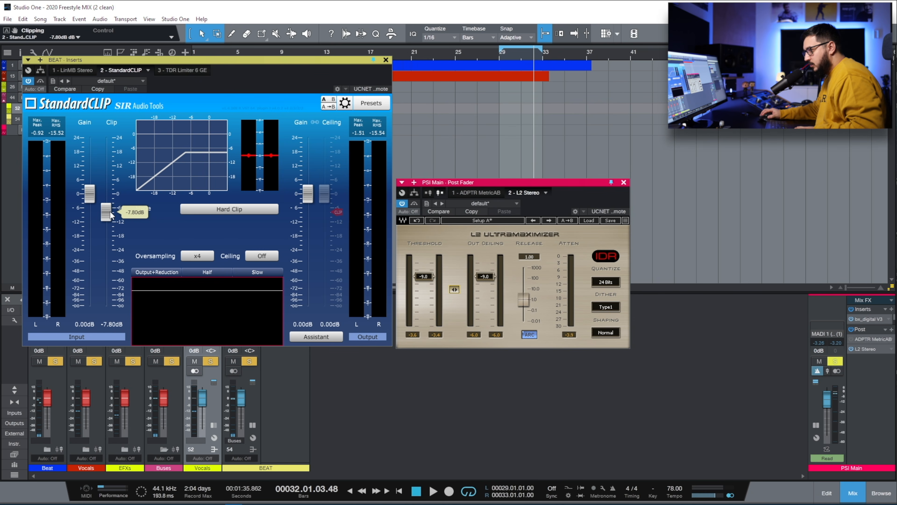
{"action": "left_click", "coordinate": [497, 53]}
{"action": "key", "text": "space"}
{"action": "left_click", "coordinate": [414, 204]}
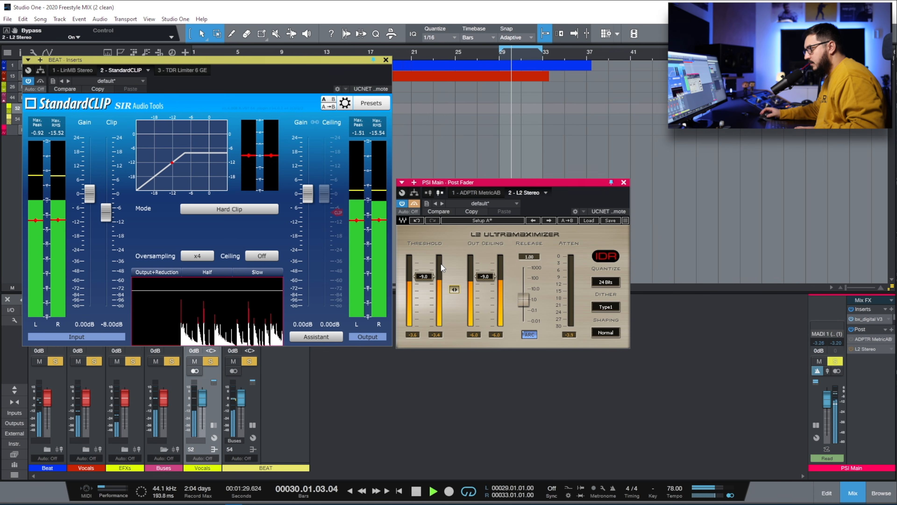
{"action": "left_click_drag", "start_coordinate": [456, 289], "coordinate": [456, 287]}
{"action": "left_click", "coordinate": [414, 203]}
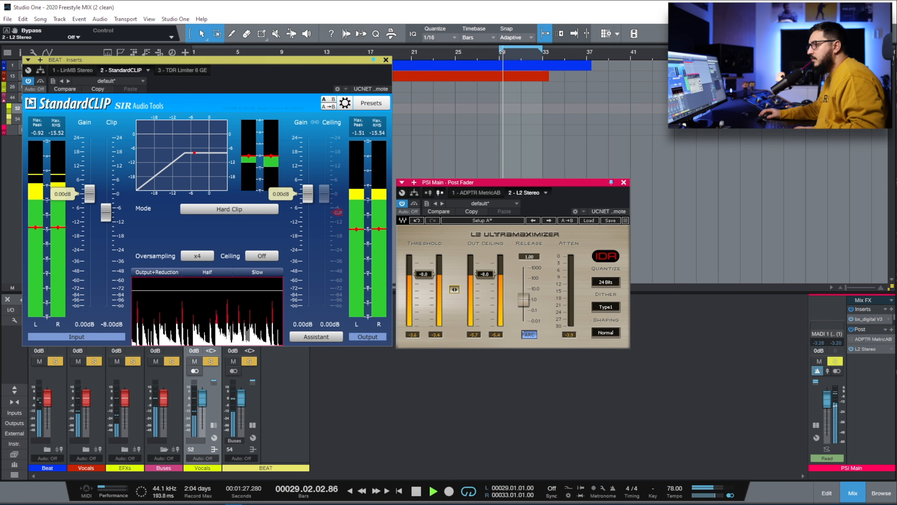
- A/B the BEAT bus StandardCLIP at -8.00 dB by bypassing and re-enabling it during playback
{"action": "left_click", "coordinate": [40, 80]}
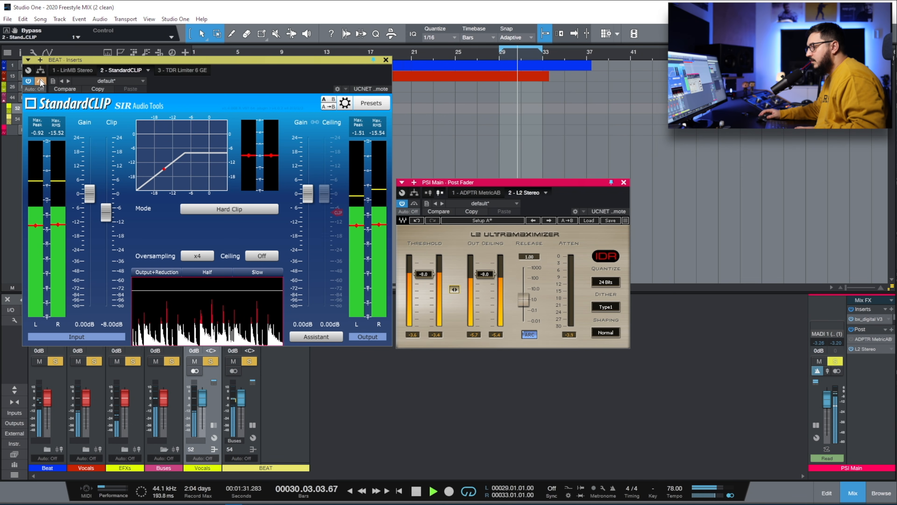
{"action": "left_click", "coordinate": [39, 80]}
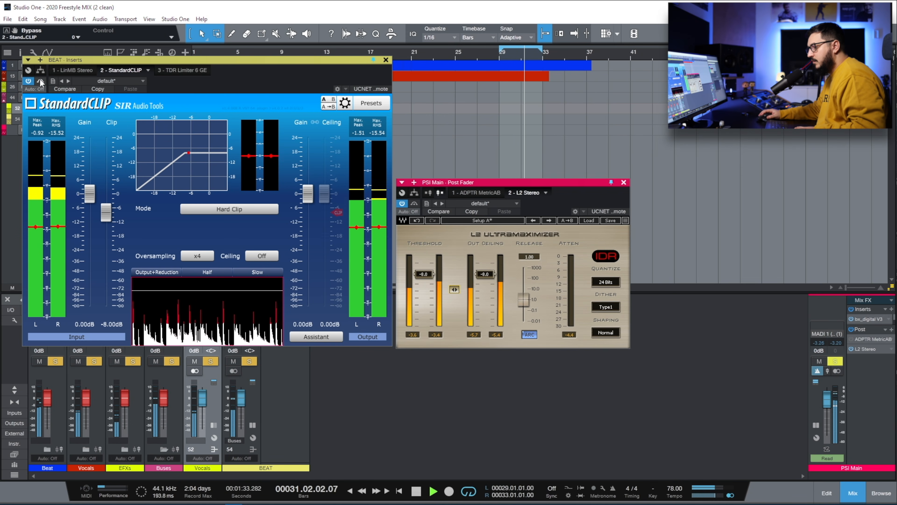
{"action": "key", "text": "space"}
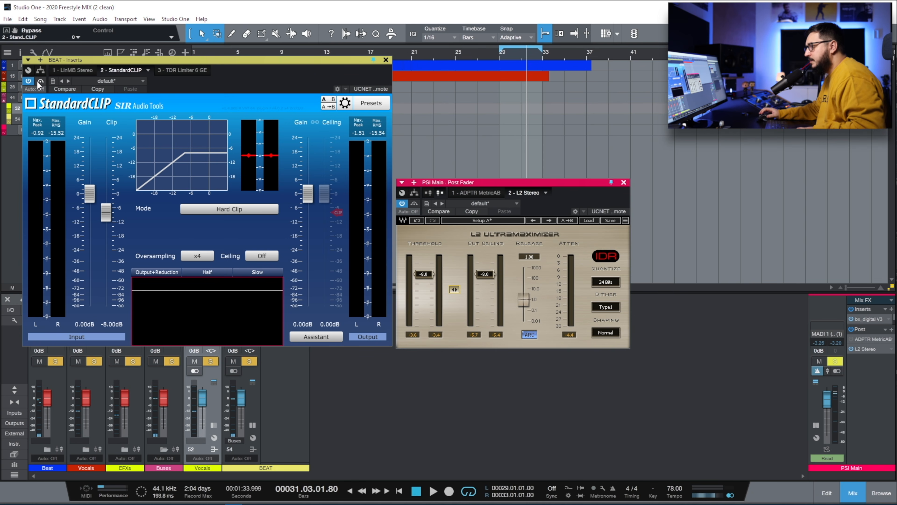
{"action": "key", "text": "space"}
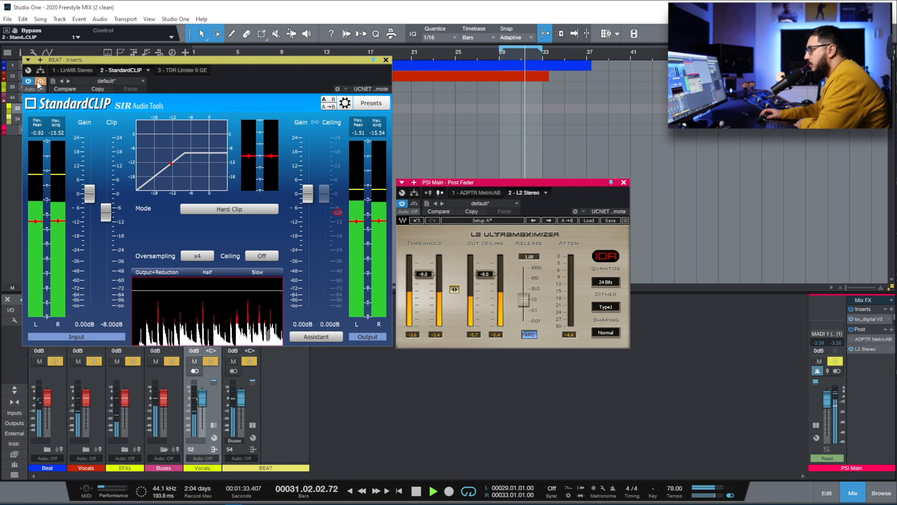
{"action": "left_click", "coordinate": [37, 82]}
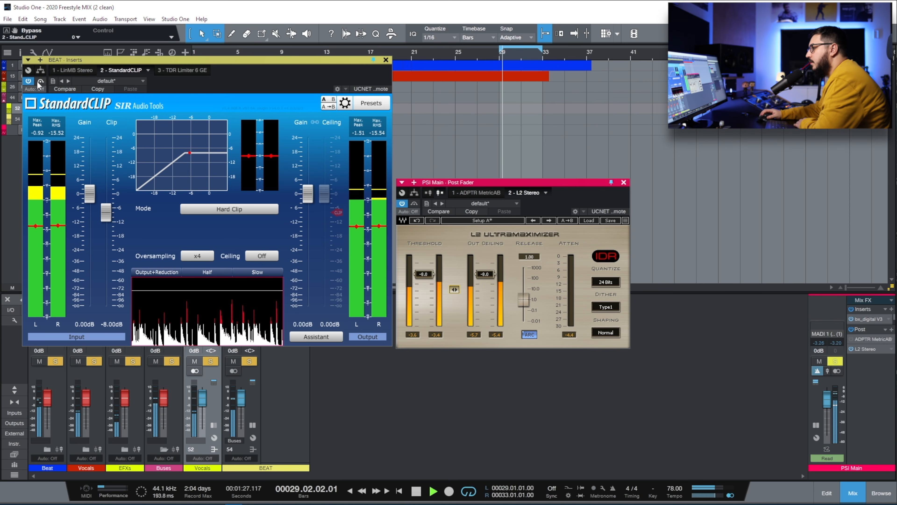
{"action": "left_click", "coordinate": [39, 82]}
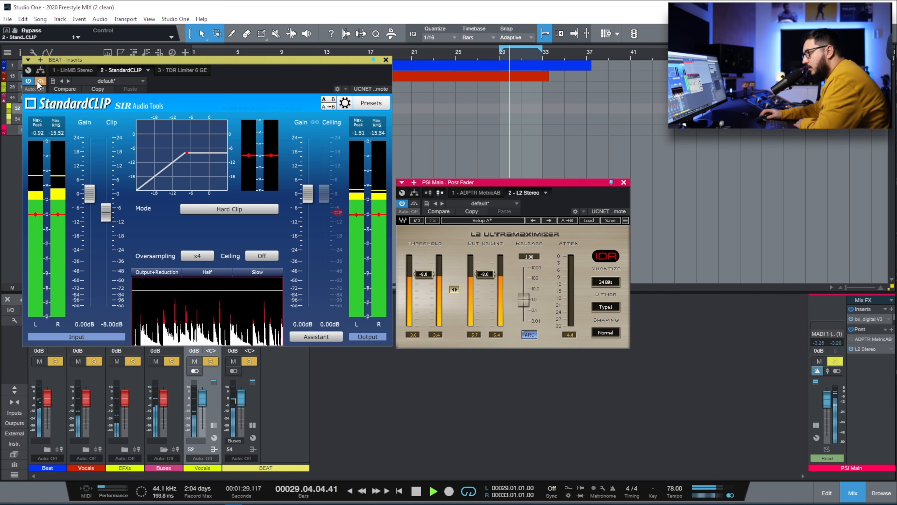
{"action": "left_click", "coordinate": [38, 82]}
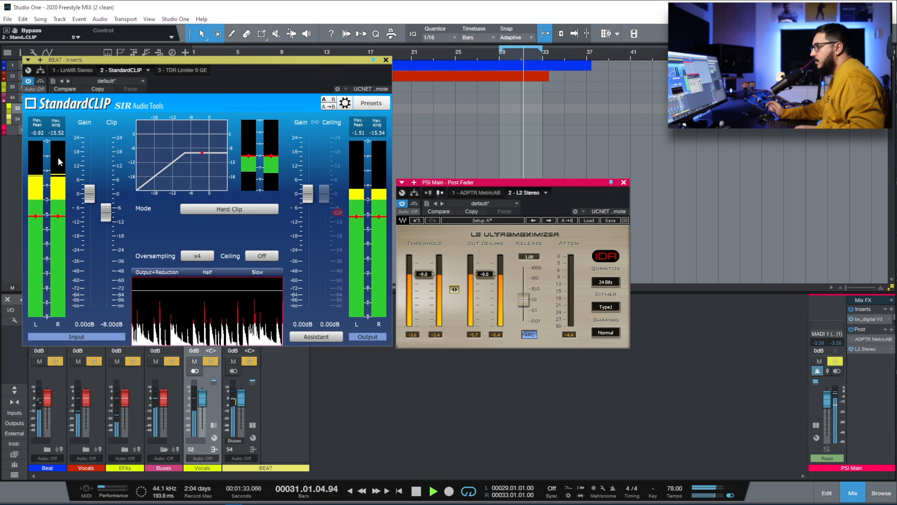
- Raise the StandardCLIP clip level from -8 dB through -7.20 dB to about -6.4 dB while auditioning
{"action": "key", "text": "space"}
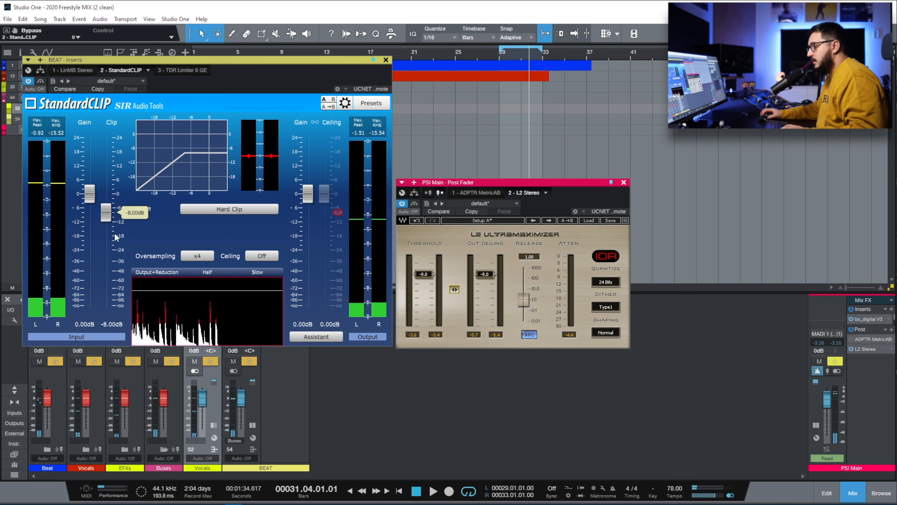
{"action": "left_click_drag", "start_coordinate": [115, 216], "coordinate": [115, 213]}
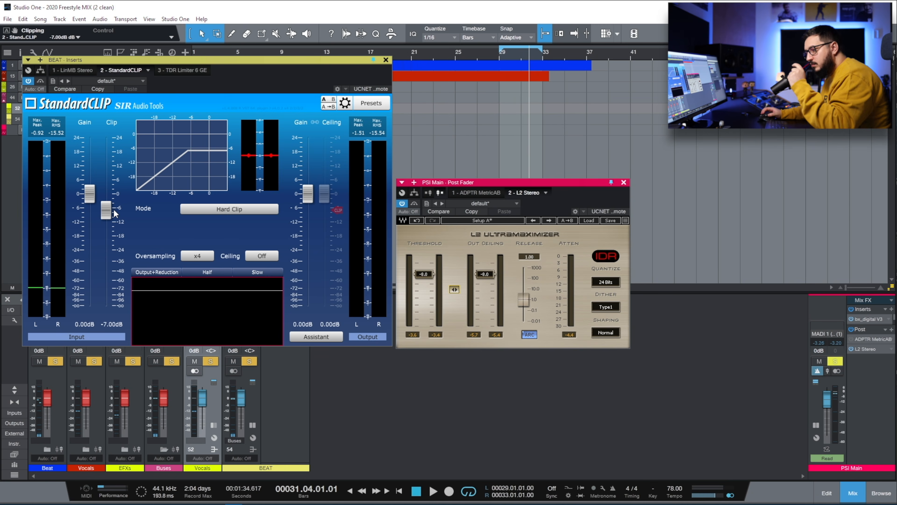
{"action": "key", "text": "space"}
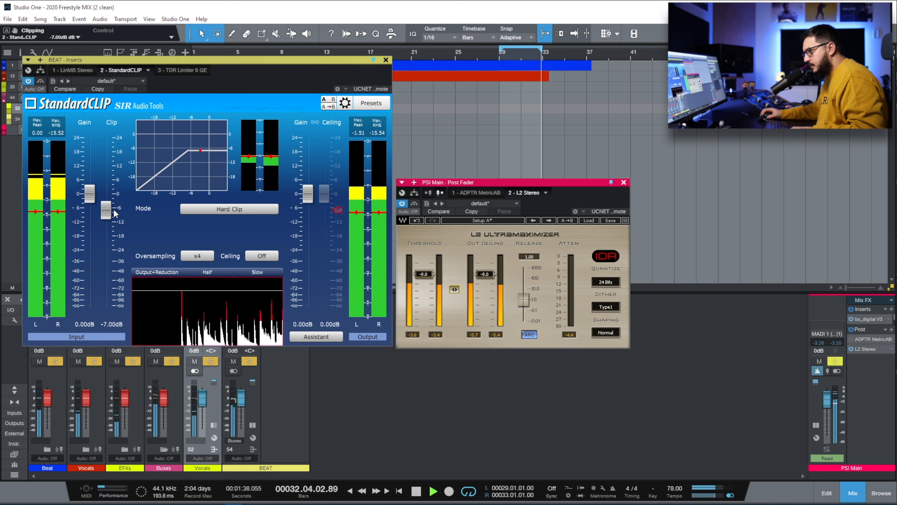
{"action": "left_click_drag", "start_coordinate": [106, 220], "coordinate": [105, 212]}
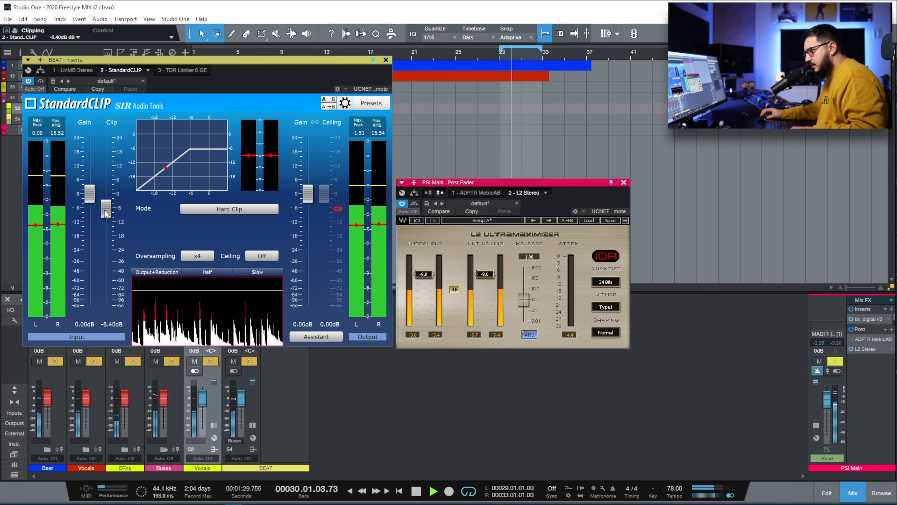
{"action": "key", "text": "space"}
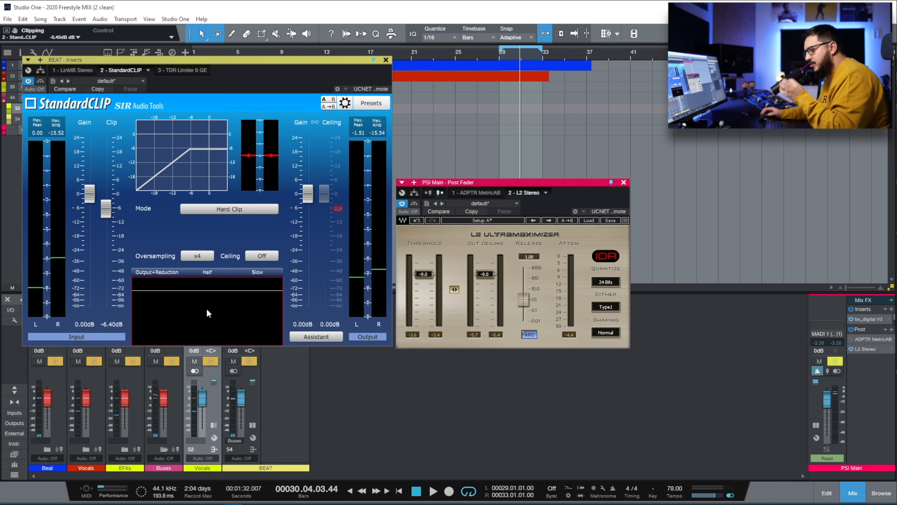
{"action": "mouse_move", "coordinate": [105, 223]}
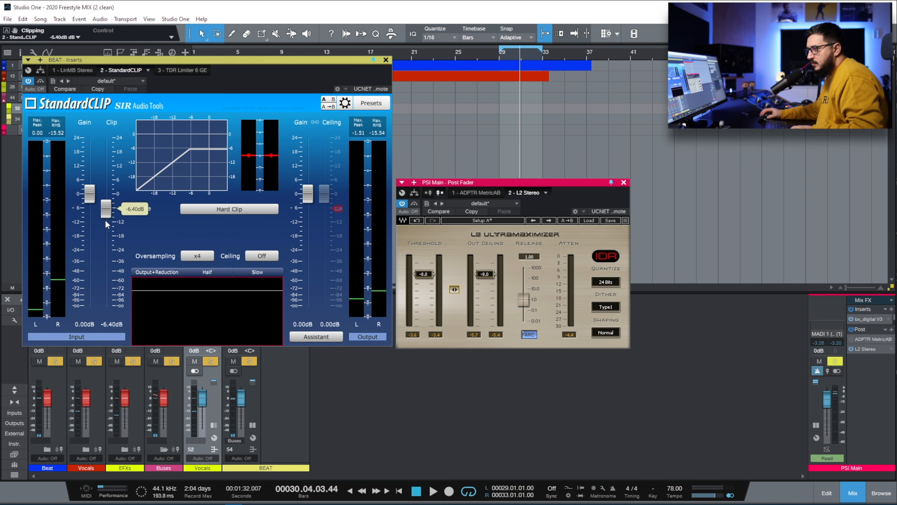
{"action": "left_click", "coordinate": [114, 326]}
- Set the StandardCLIP clip level to exactly -6.5 dB
{"action": "type", "text": "-6.5"}
{"action": "key", "text": "Return"}
{"action": "left_click", "coordinate": [182, 70]}
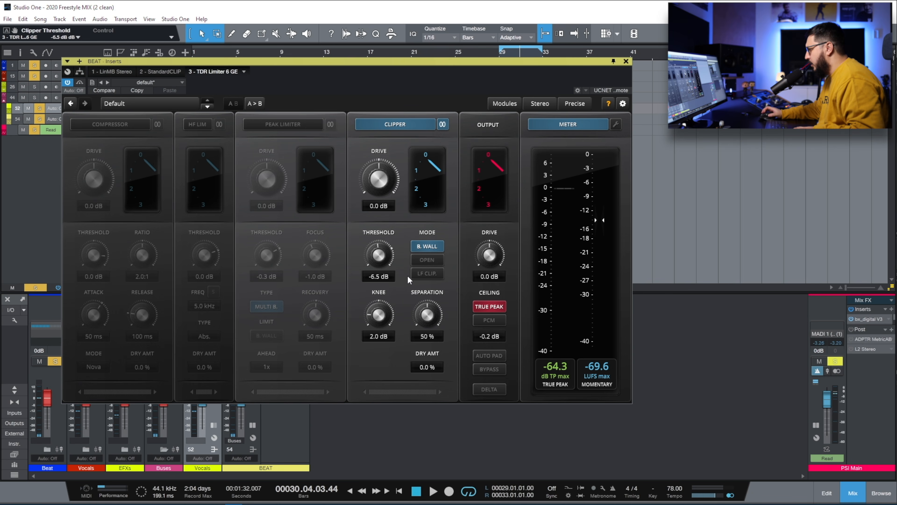
- Give the TDR Limiter 6 GE clipper 100% separation, 0 dB knee and -18 dB threshold while auditioning
{"action": "key", "text": "space"}
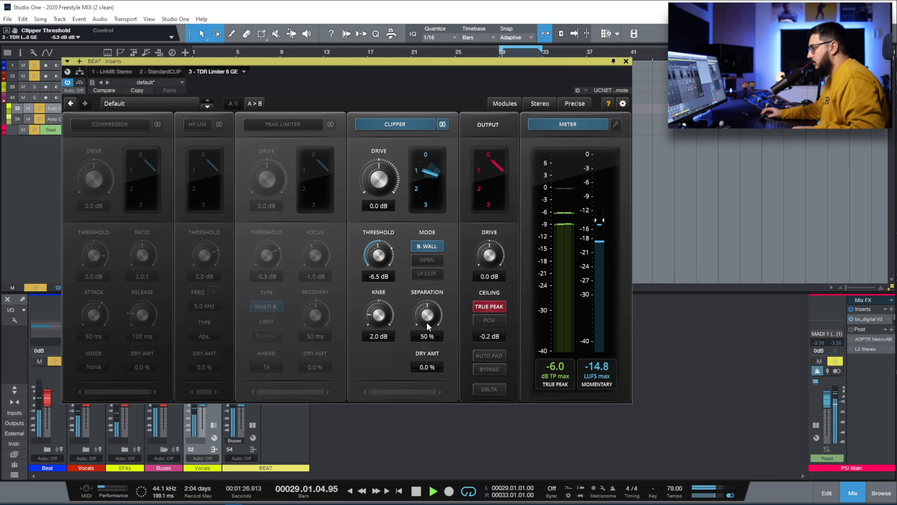
{"action": "mouse_move", "coordinate": [426, 313]}
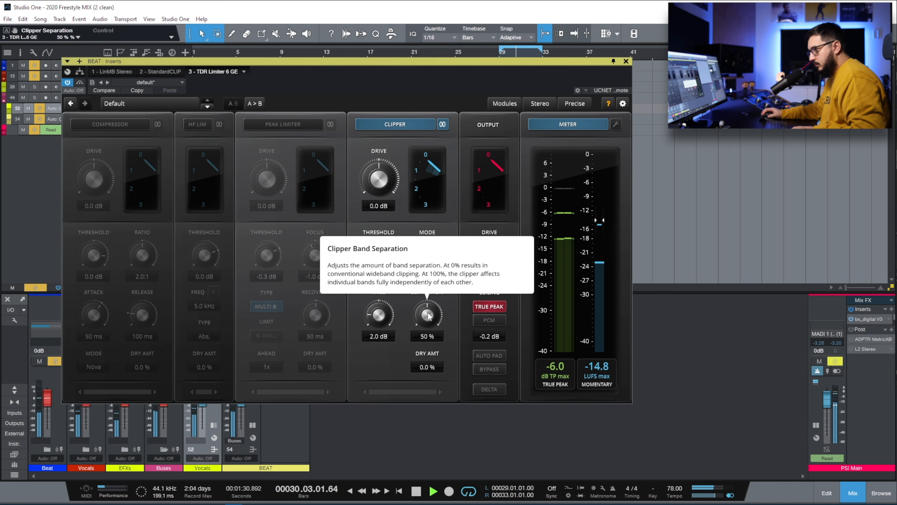
{"action": "left_click_drag", "start_coordinate": [427, 313], "coordinate": [427, 307]}
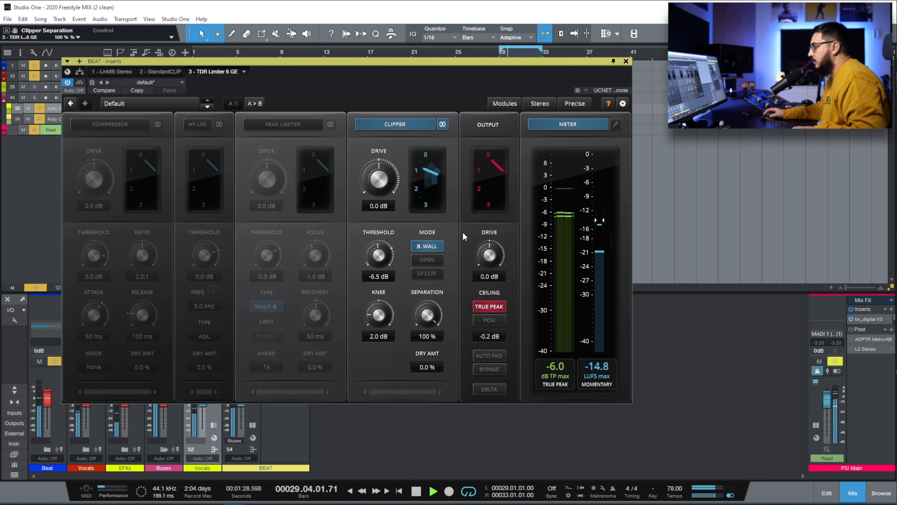
{"action": "left_click_drag", "start_coordinate": [380, 319], "coordinate": [380, 328]}
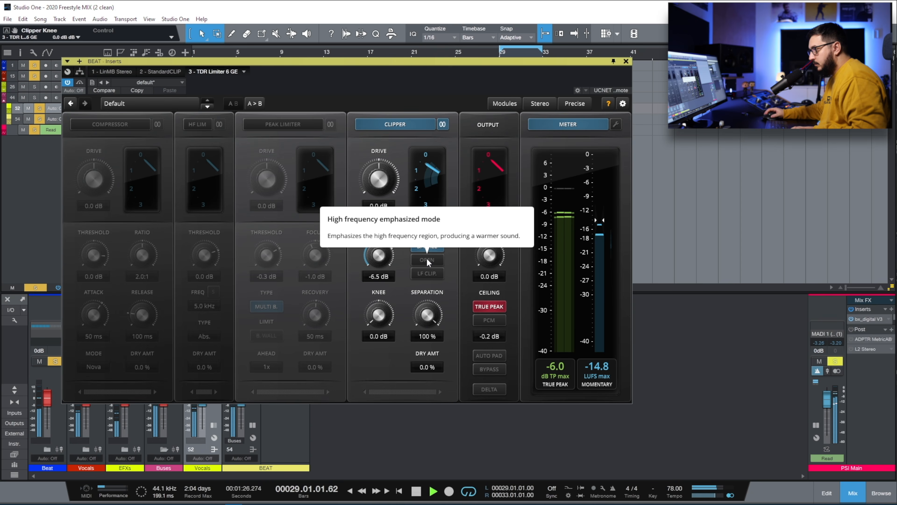
{"action": "key", "text": "space"}
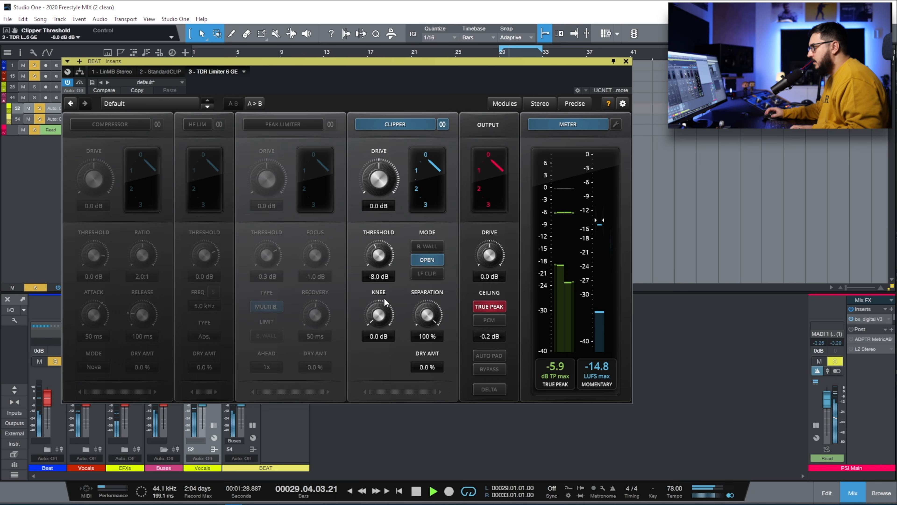
{"action": "left_click_drag", "start_coordinate": [383, 265], "coordinate": [390, 284]}
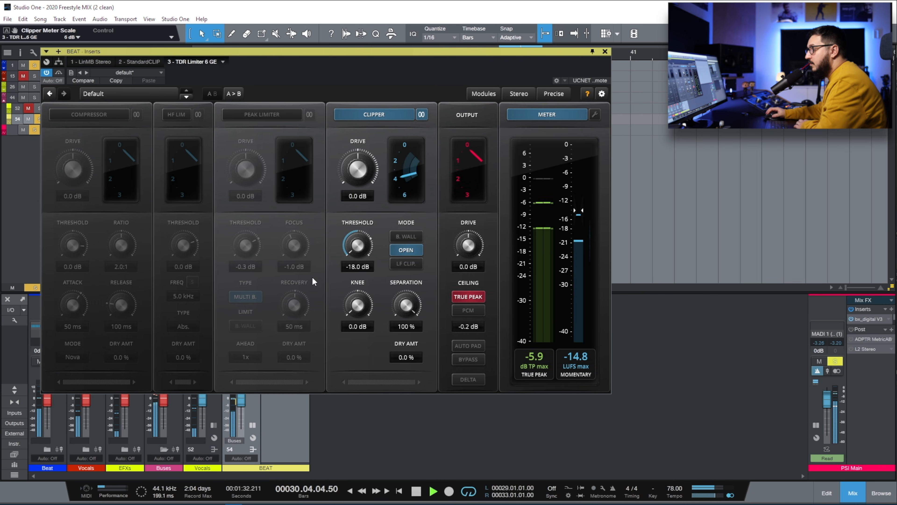
- Toggle the clipper module off and on, then raise its threshold from -18 dB to -11.0 dB
{"action": "left_click", "coordinate": [376, 120]}
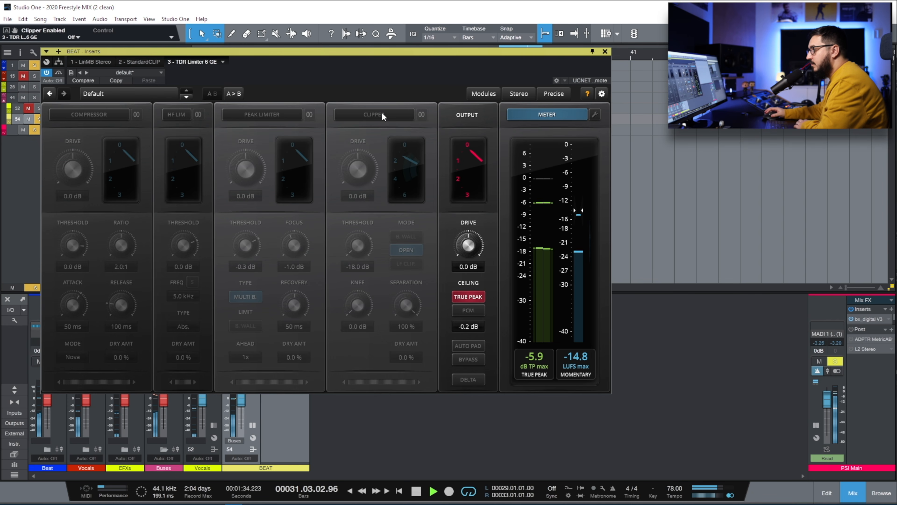
{"action": "left_click", "coordinate": [376, 119]}
{"action": "left_click_drag", "start_coordinate": [359, 250], "coordinate": [359, 235]}
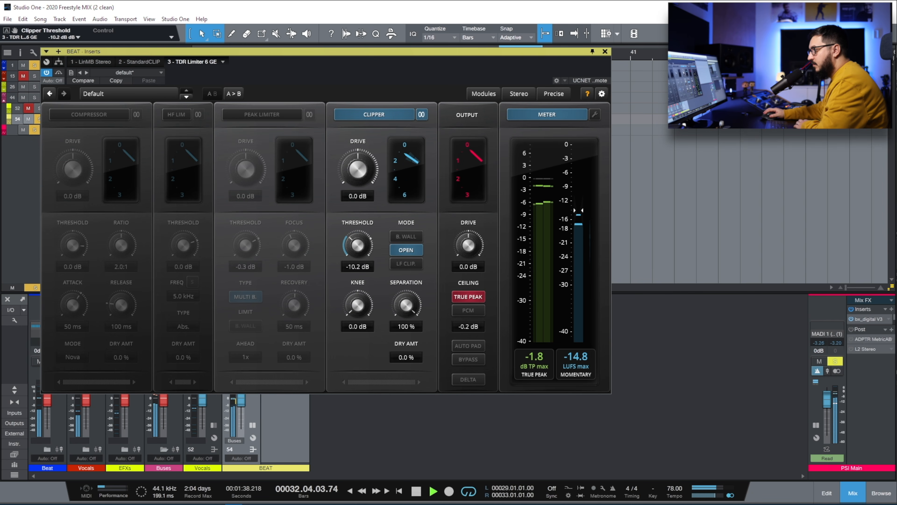
{"action": "left_click_drag", "start_coordinate": [357, 235], "coordinate": [356, 236]}
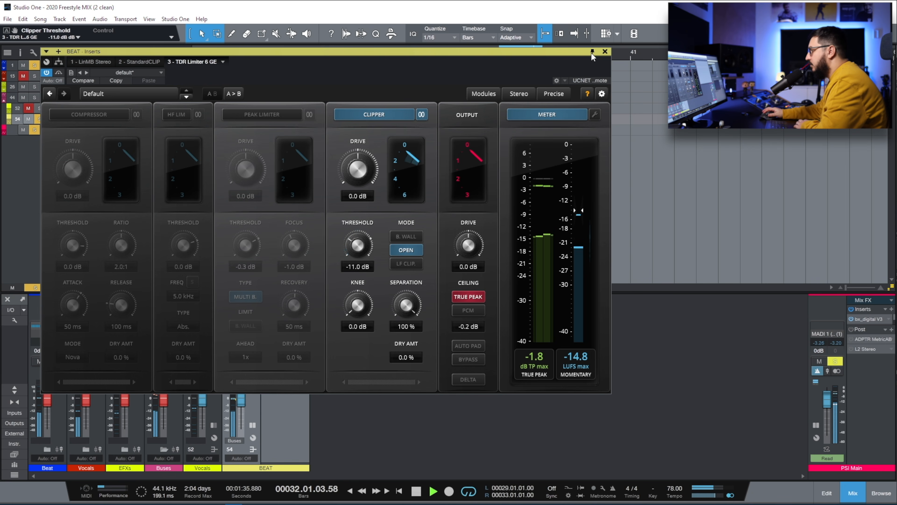
{"action": "left_click", "coordinate": [864, 349]}
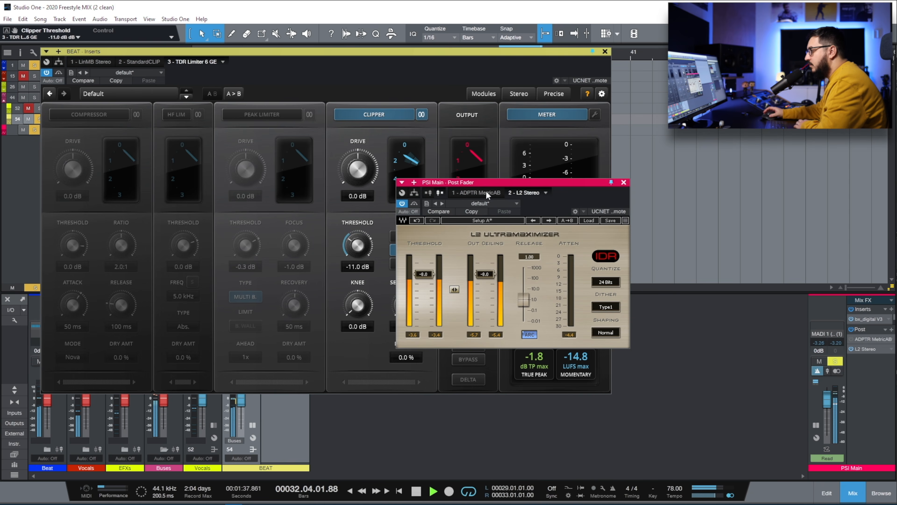
- Move the L2 limiter window aside and stop playback
{"action": "left_click_drag", "start_coordinate": [234, 145], "coordinate": [234, 145]}
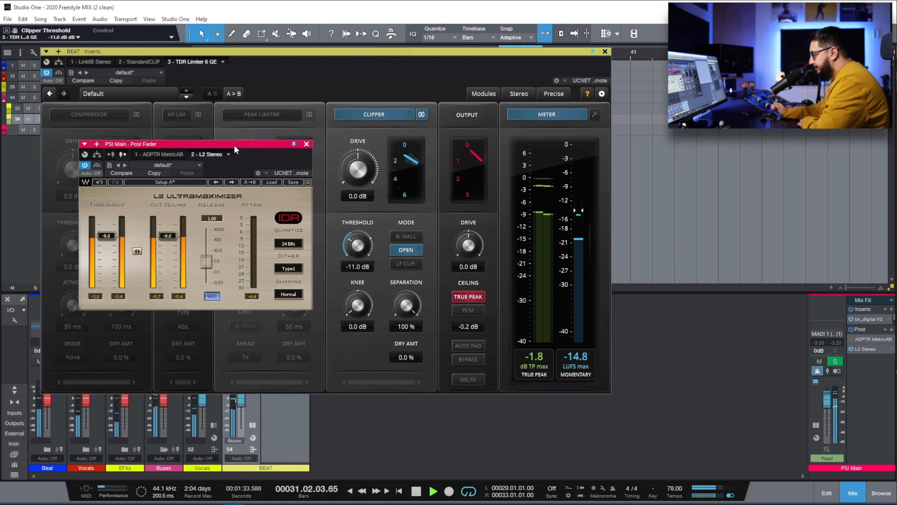
{"action": "key", "text": "space"}
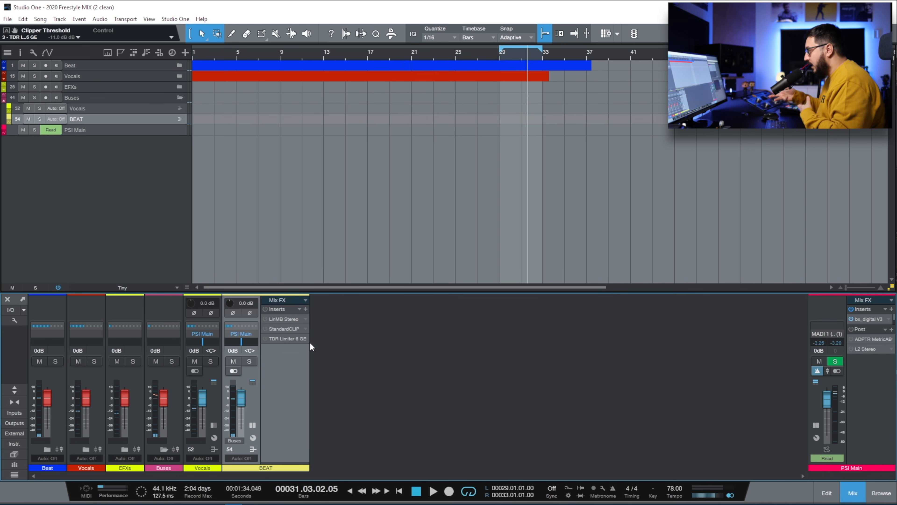
- Copy the BEAT bus StandardCLIP onto PSI Main above L2, enable it, and play from bar 29
{"action": "left_click_drag", "start_coordinate": [284, 329], "coordinate": [869, 347]}
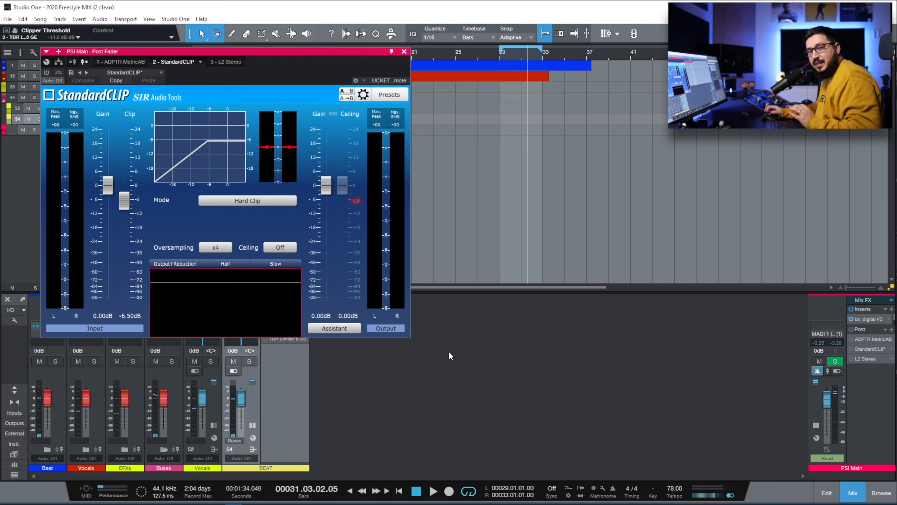
{"action": "left_click", "coordinate": [46, 72]}
{"action": "left_click", "coordinate": [496, 59]}
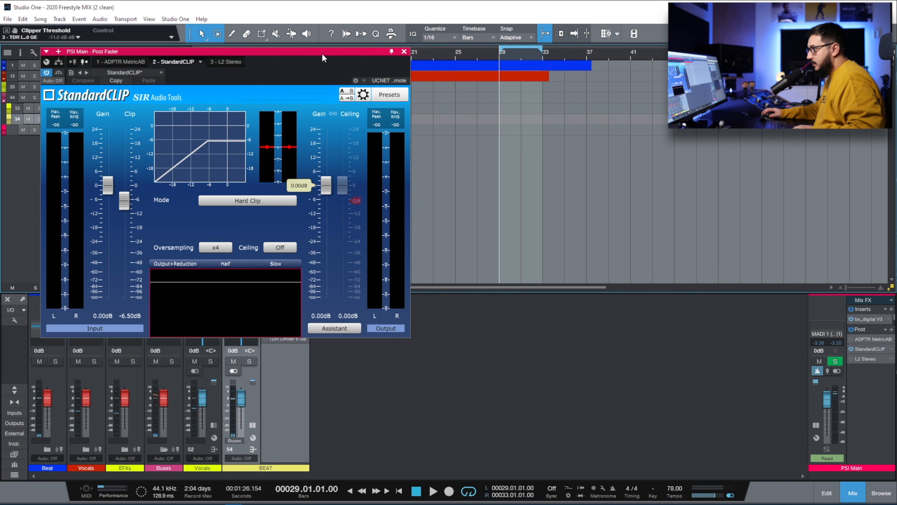
{"action": "key", "text": "space"}
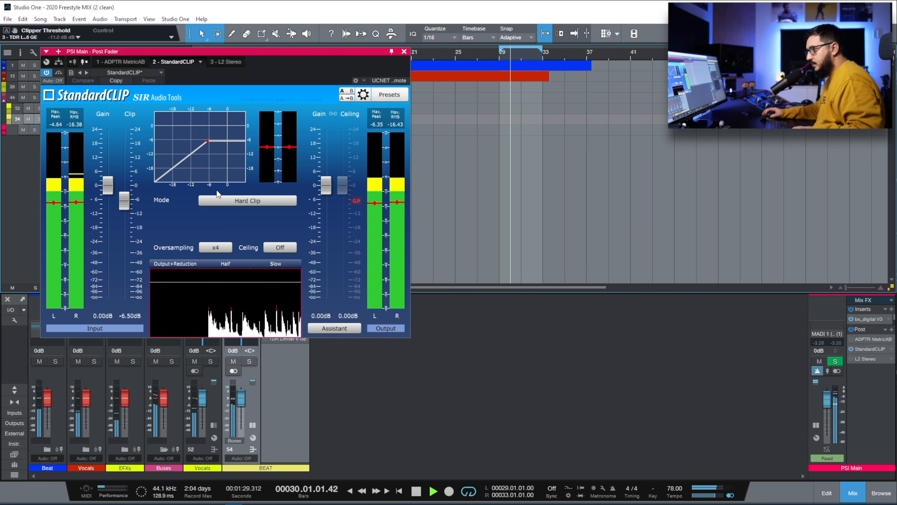
- Narrow the StandardCLIP meter scale to ±6 dB, then ±3 dB, and stop playback
{"action": "left_click", "coordinate": [295, 169]}
{"action": "left_click", "coordinate": [298, 181]}
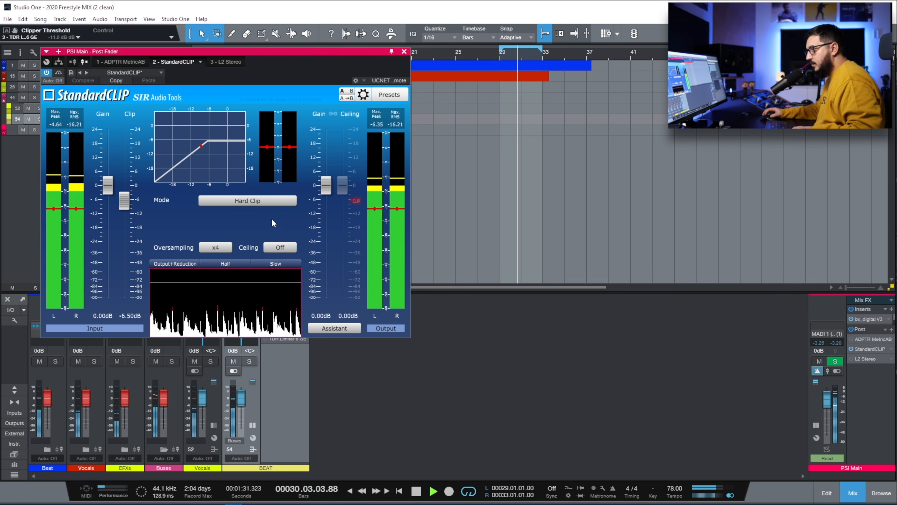
{"action": "left_click", "coordinate": [265, 166]}
{"action": "left_click", "coordinate": [287, 200]}
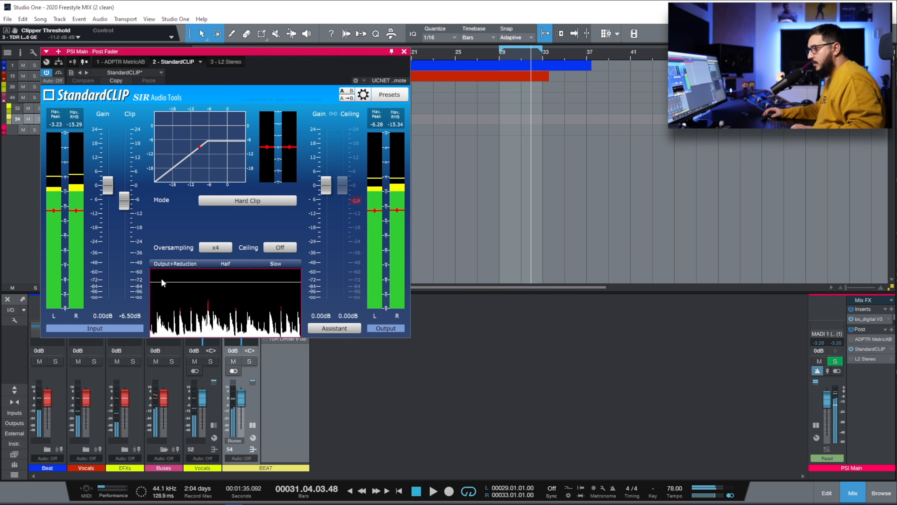
{"action": "key", "text": "space"}
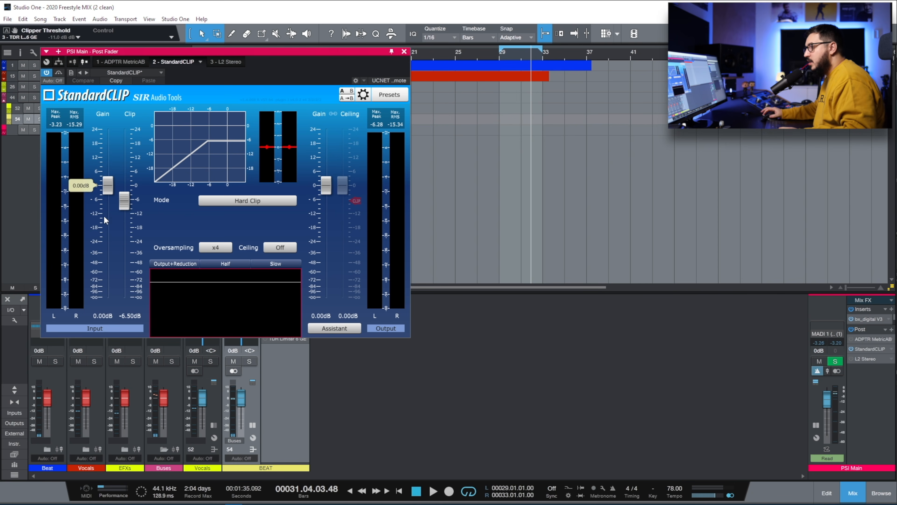
- Lower the main output clip level to -12 dB, then bring it up to about -9.20 dB while playing
{"action": "left_click_drag", "start_coordinate": [124, 201], "coordinate": [124, 213]}
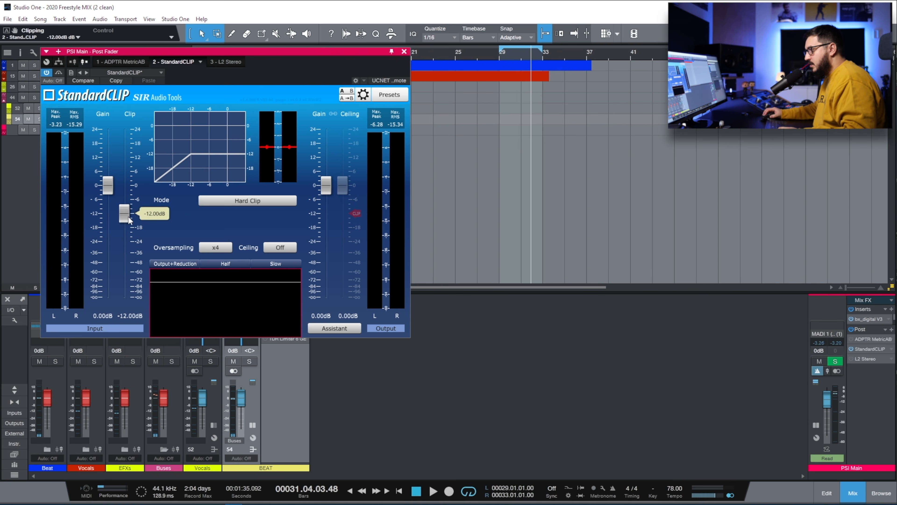
{"action": "left_click", "coordinate": [497, 56]}
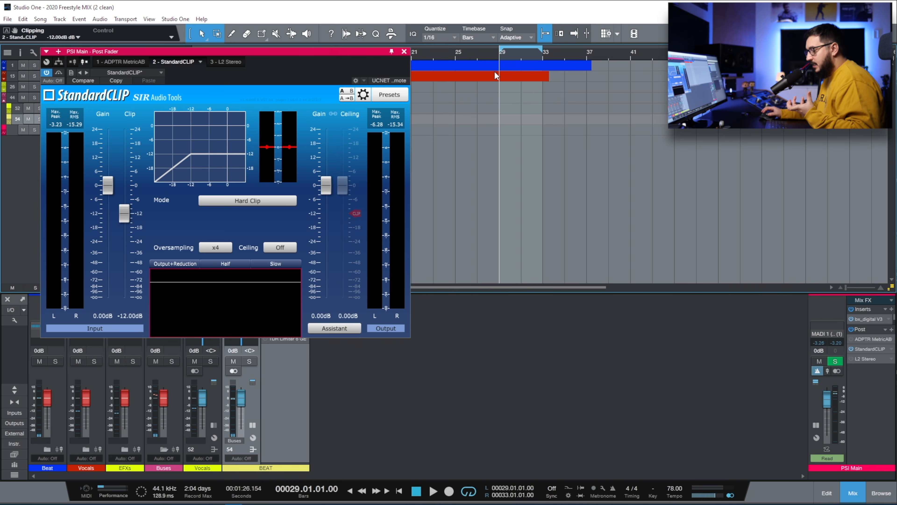
{"action": "key", "text": "space"}
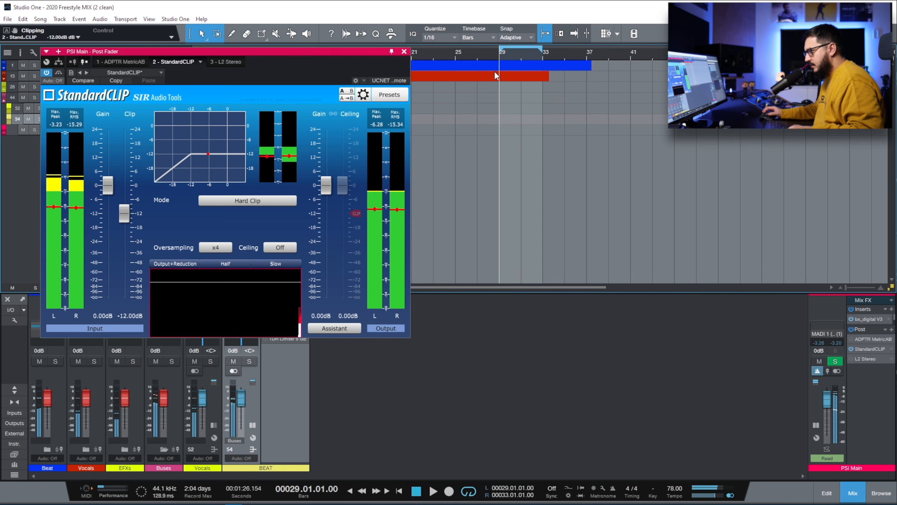
{"action": "mouse_move", "coordinate": [123, 219]}
{"action": "left_click_drag", "start_coordinate": [123, 219], "coordinate": [130, 214]}
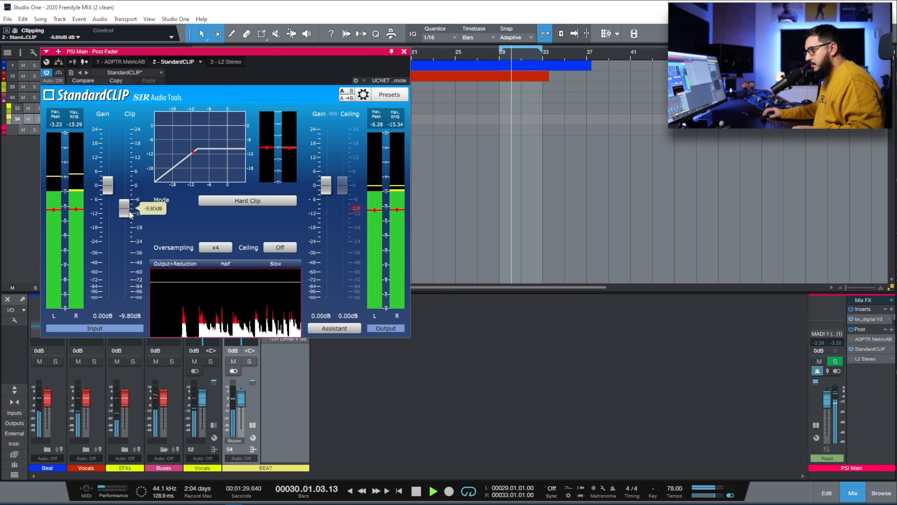
{"action": "left_click_drag", "start_coordinate": [130, 215], "coordinate": [126, 209]}
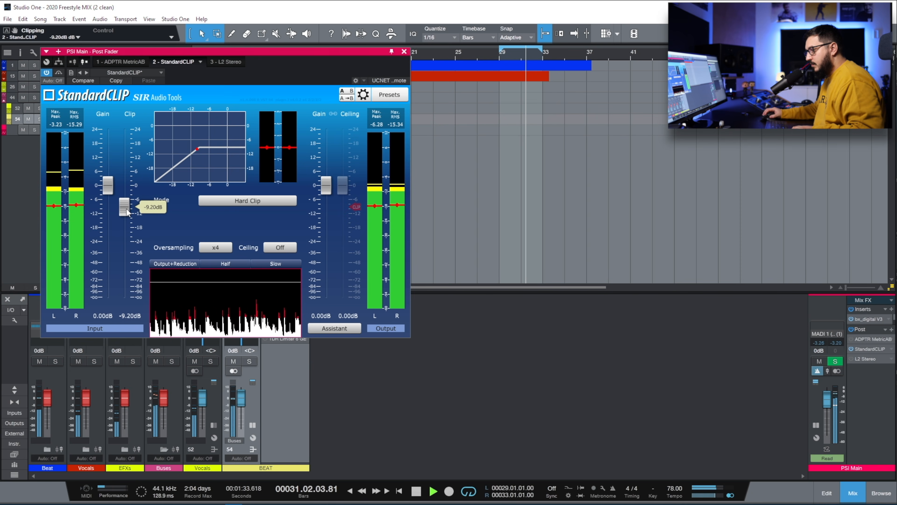